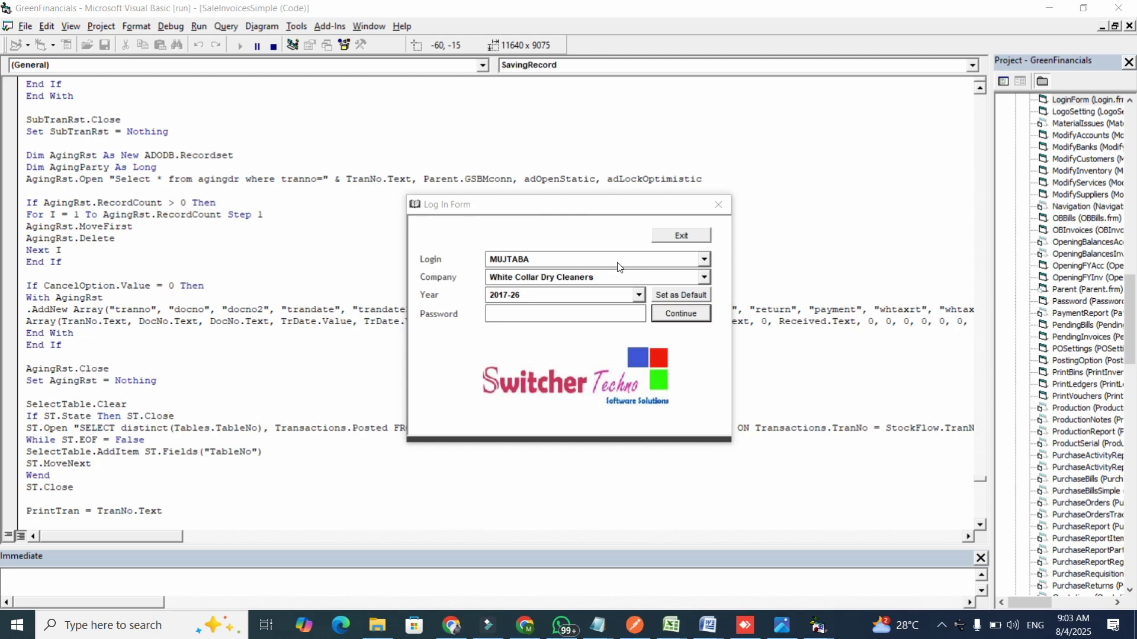
Sign in with the first login account, keeping the default company and year.
{"action": "left_click", "coordinate": [574, 264]}
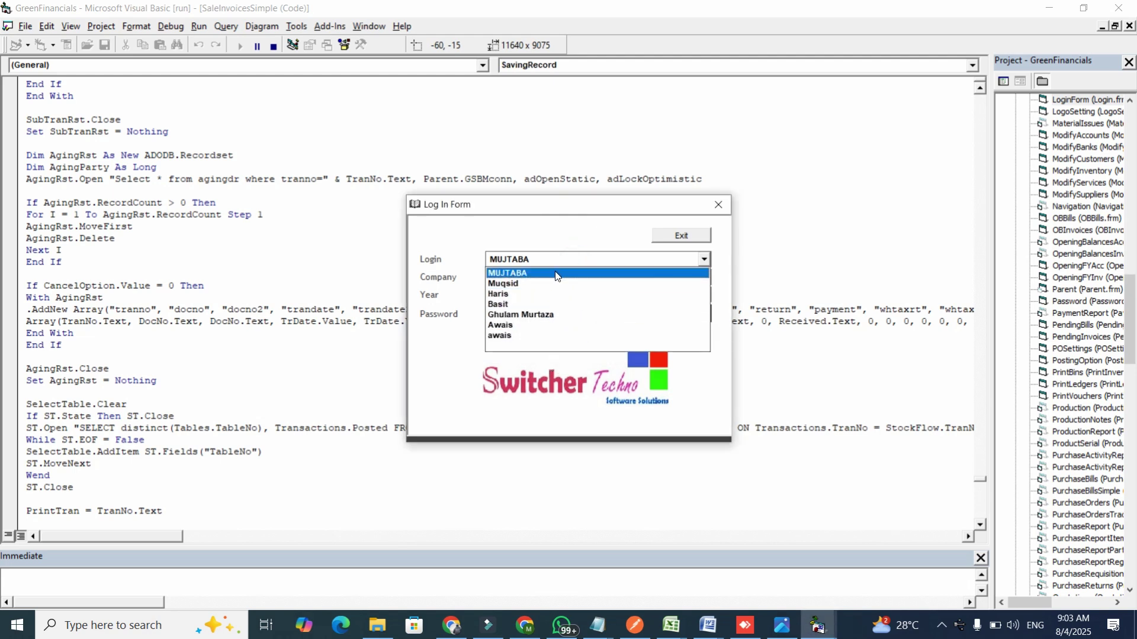
{"action": "left_click", "coordinate": [552, 274]}
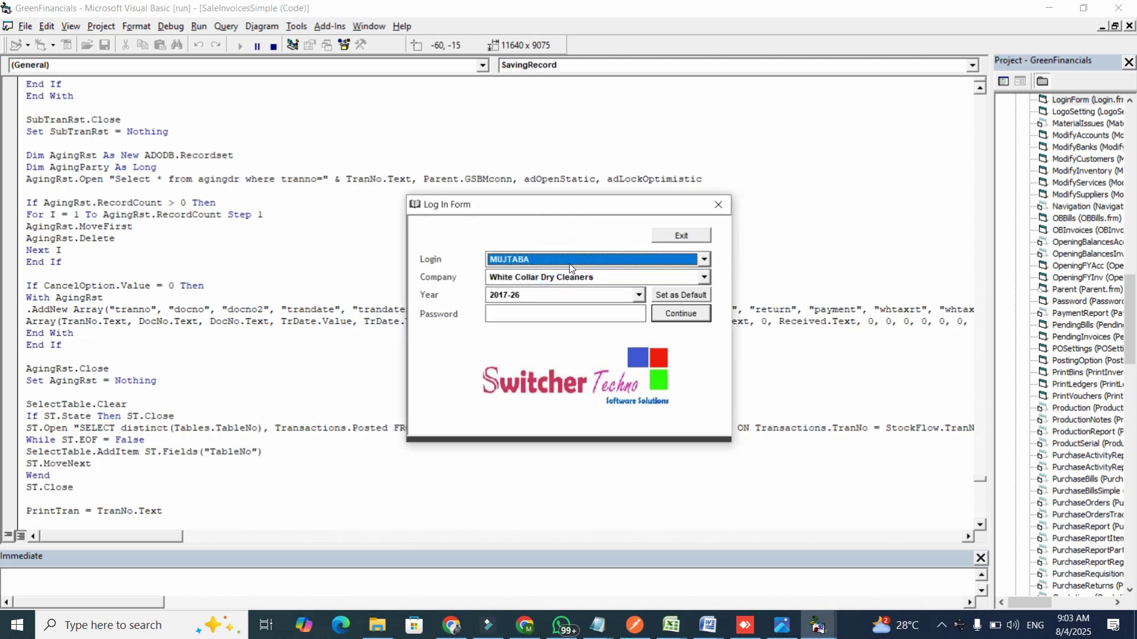
{"action": "left_click", "coordinate": [646, 261]}
{"action": "left_click", "coordinate": [647, 261]}
{"action": "left_click", "coordinate": [674, 310]}
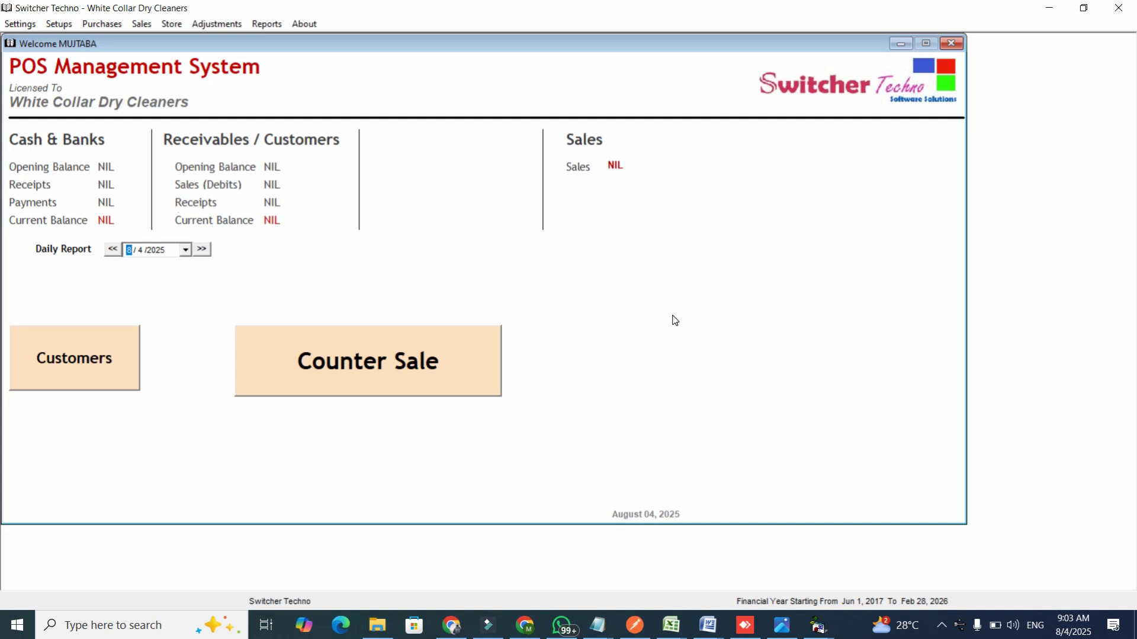
{"action": "left_click", "coordinate": [20, 23]}
{"action": "mouse_move", "coordinate": [59, 24]}
{"action": "mouse_move", "coordinate": [20, 24]}
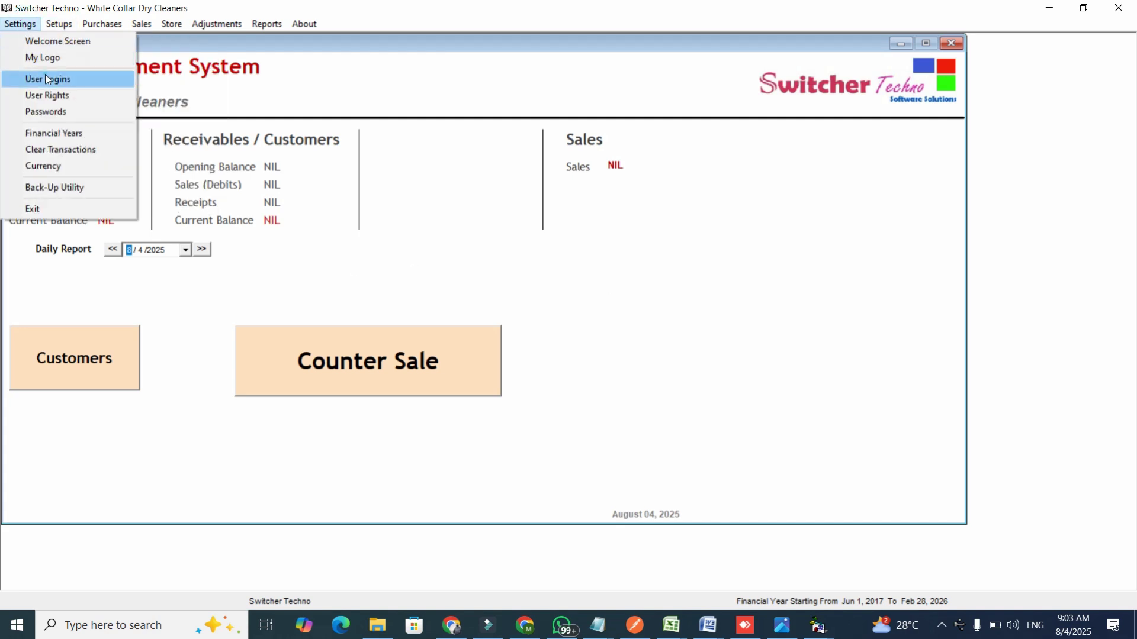
{"action": "left_click", "coordinate": [45, 75]}
{"action": "left_click", "coordinate": [453, 259]}
{"action": "key", "text": "a"}
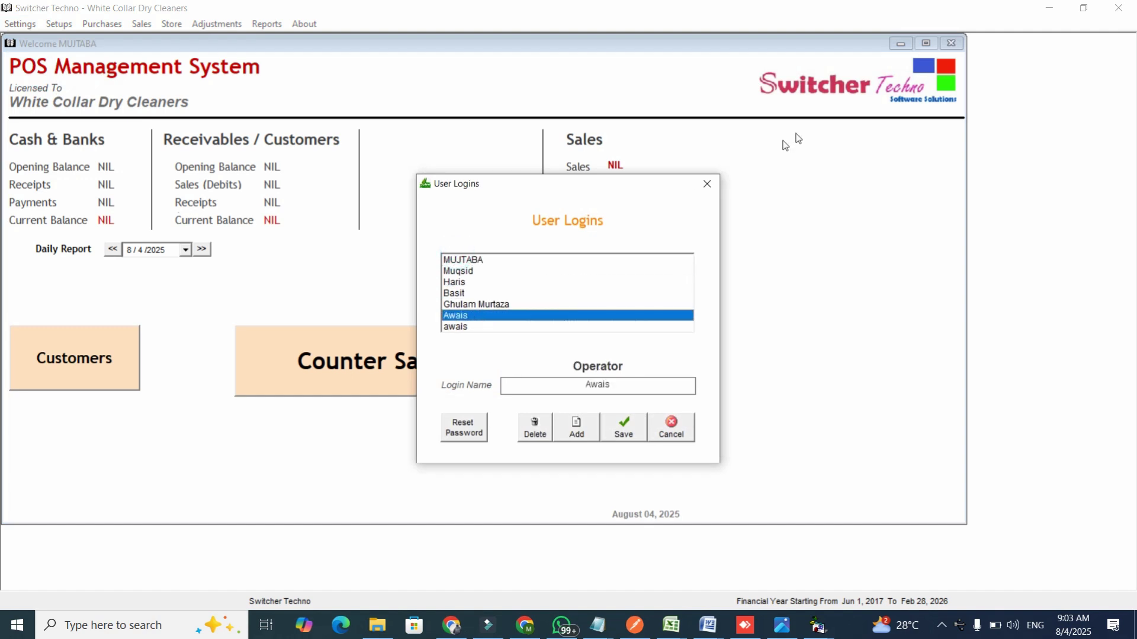
{"action": "left_click", "coordinate": [707, 184]}
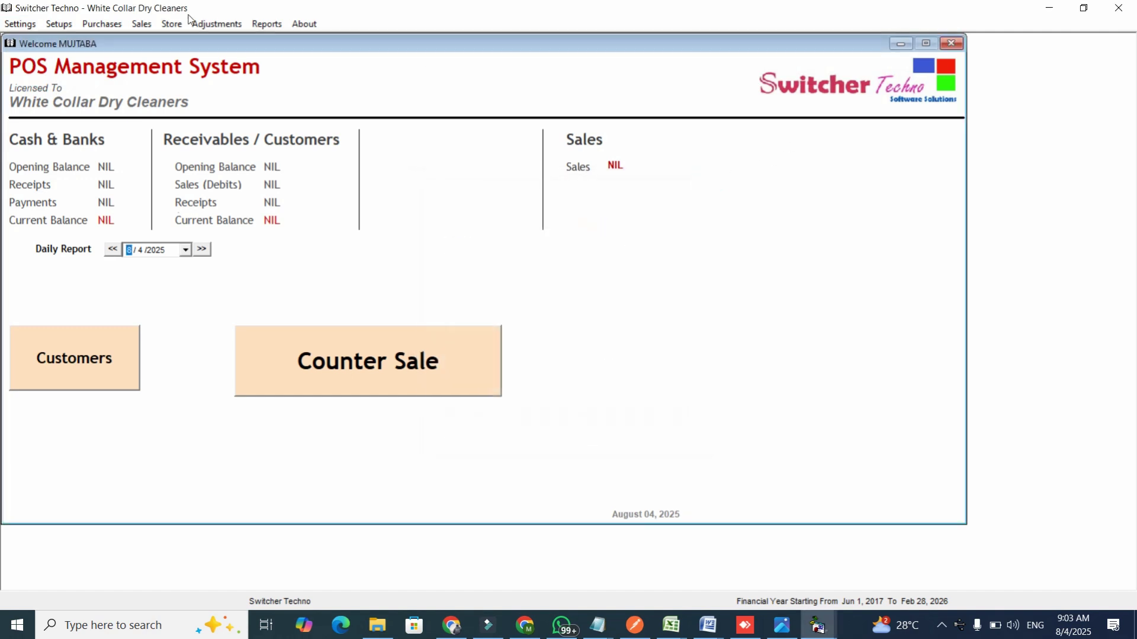
{"action": "left_click", "coordinate": [38, 24]}
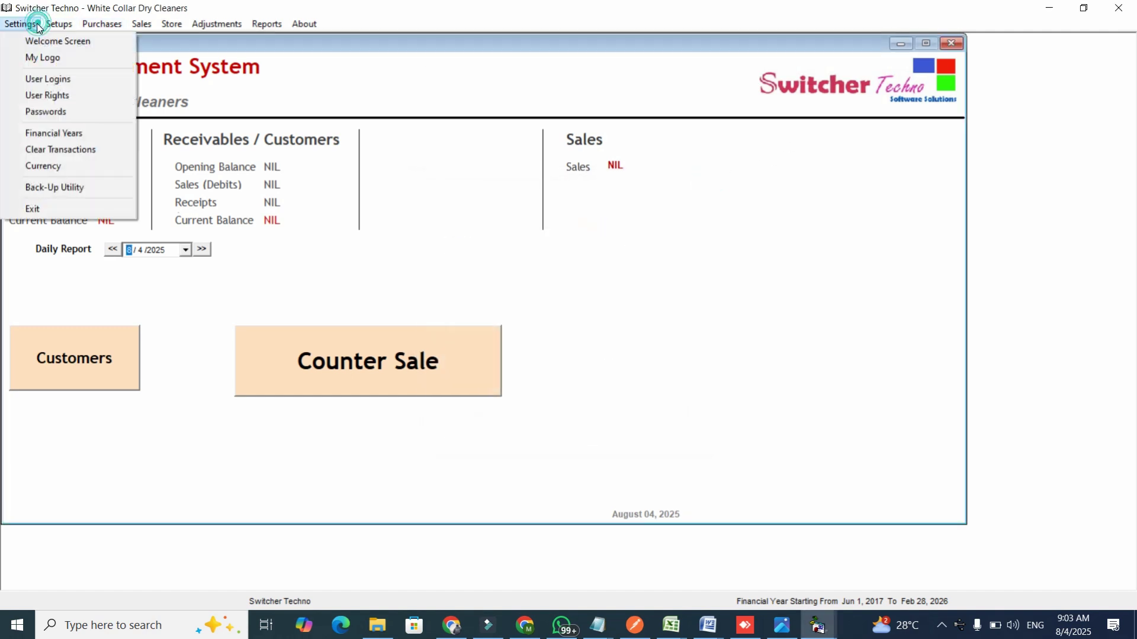
{"action": "left_click", "coordinate": [56, 101]}
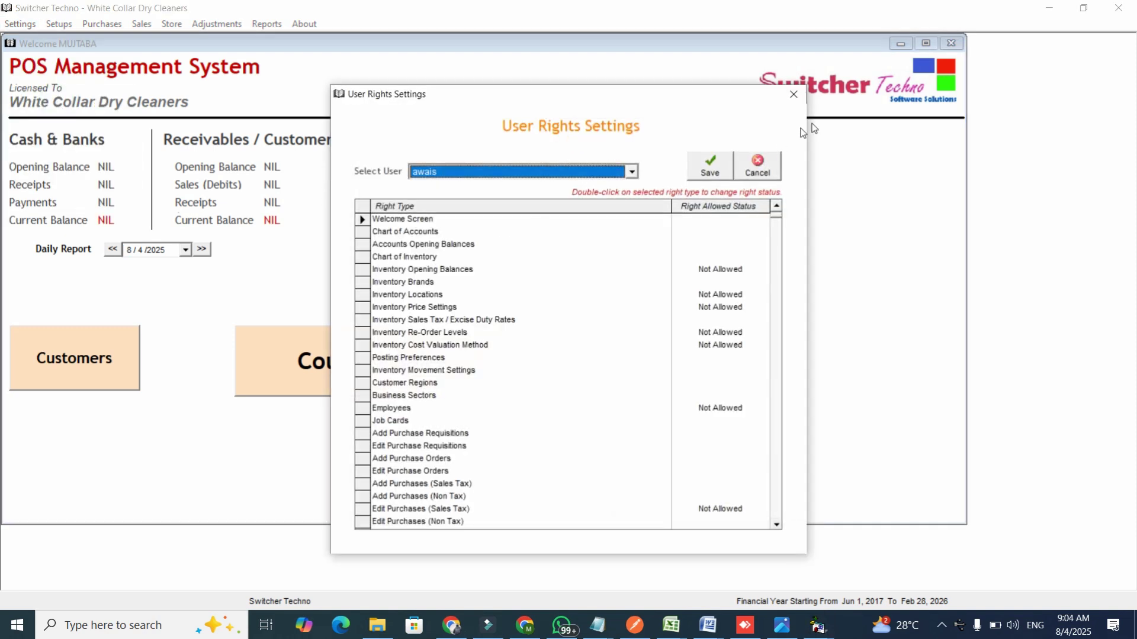
{"action": "left_click", "coordinate": [793, 95]}
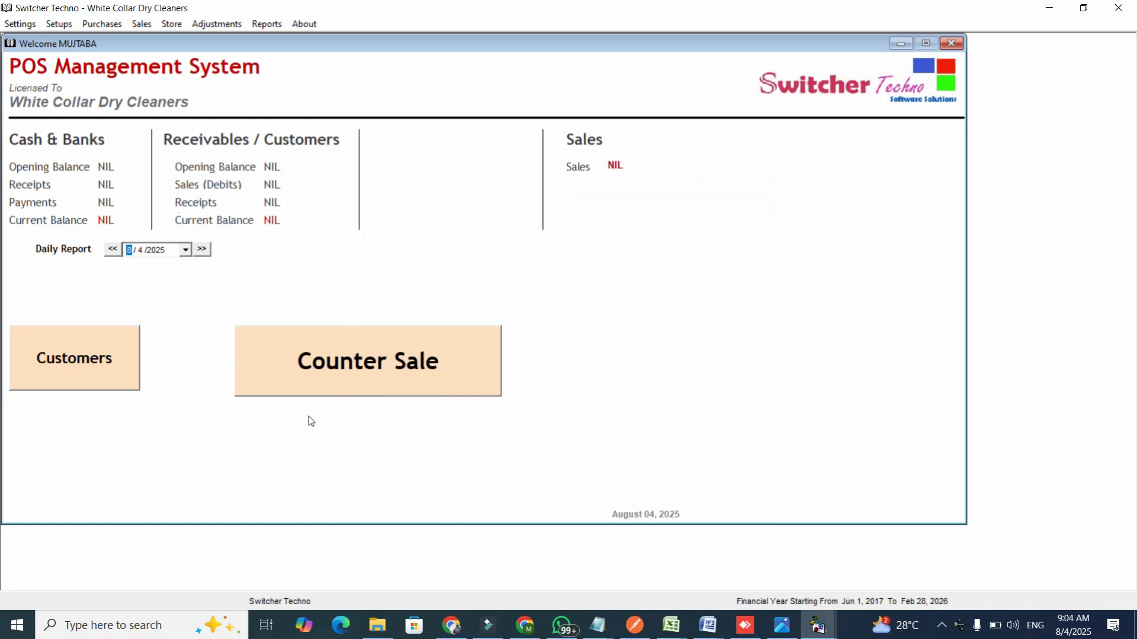
Open the Chart of Inventory from setup, closing a briefly opened counter sale invoice.
{"action": "left_click", "coordinate": [315, 372]}
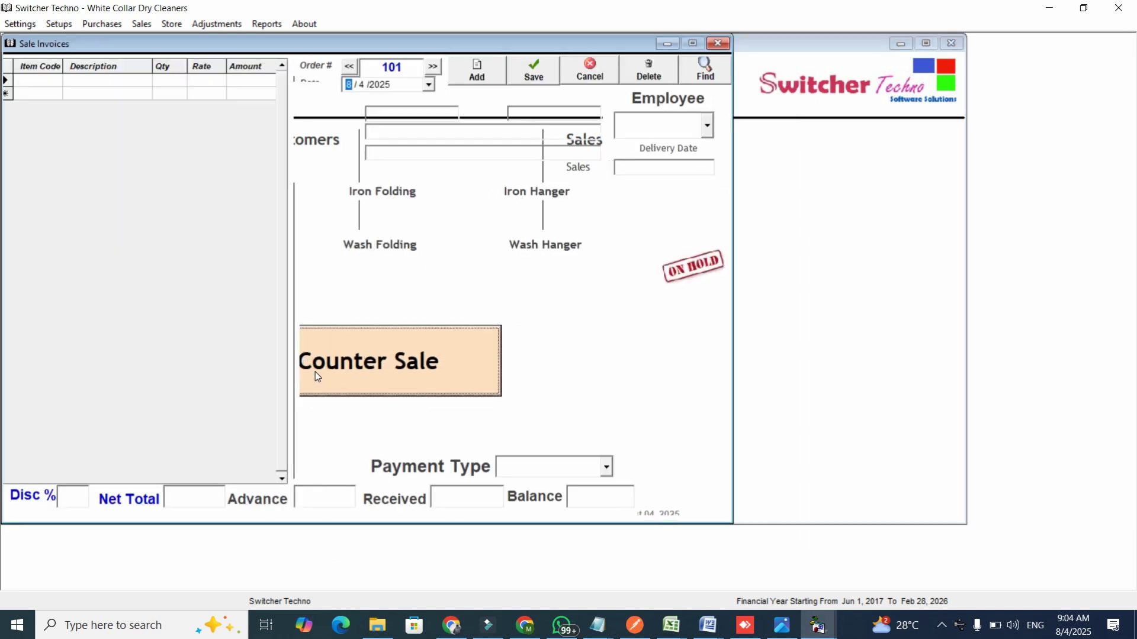
{"action": "left_click", "coordinate": [717, 43]}
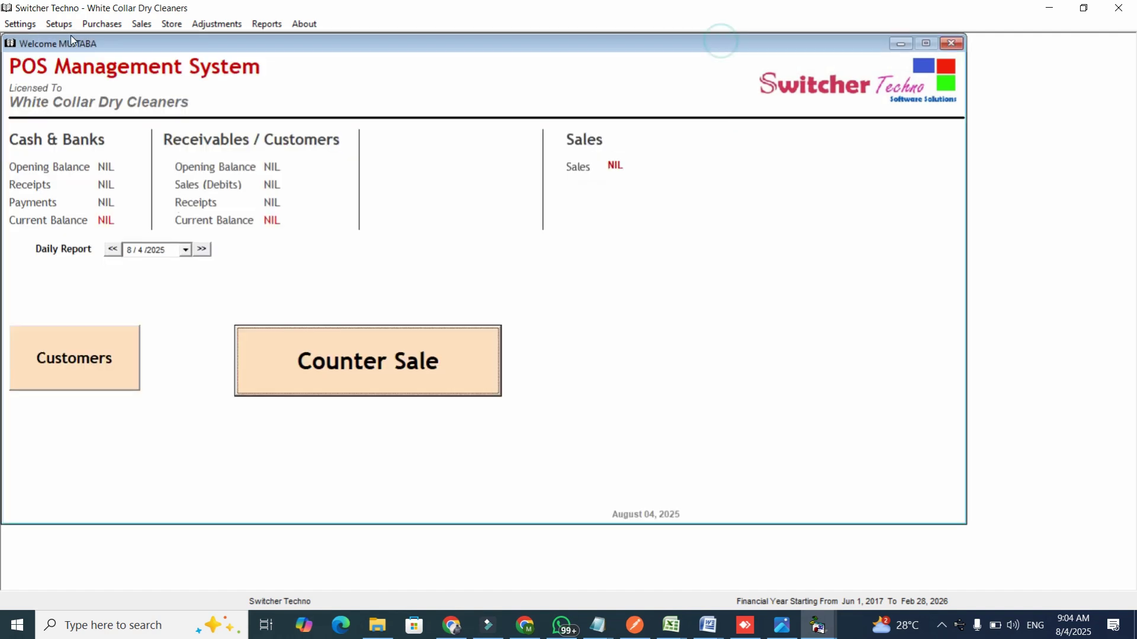
{"action": "left_click", "coordinate": [59, 23]}
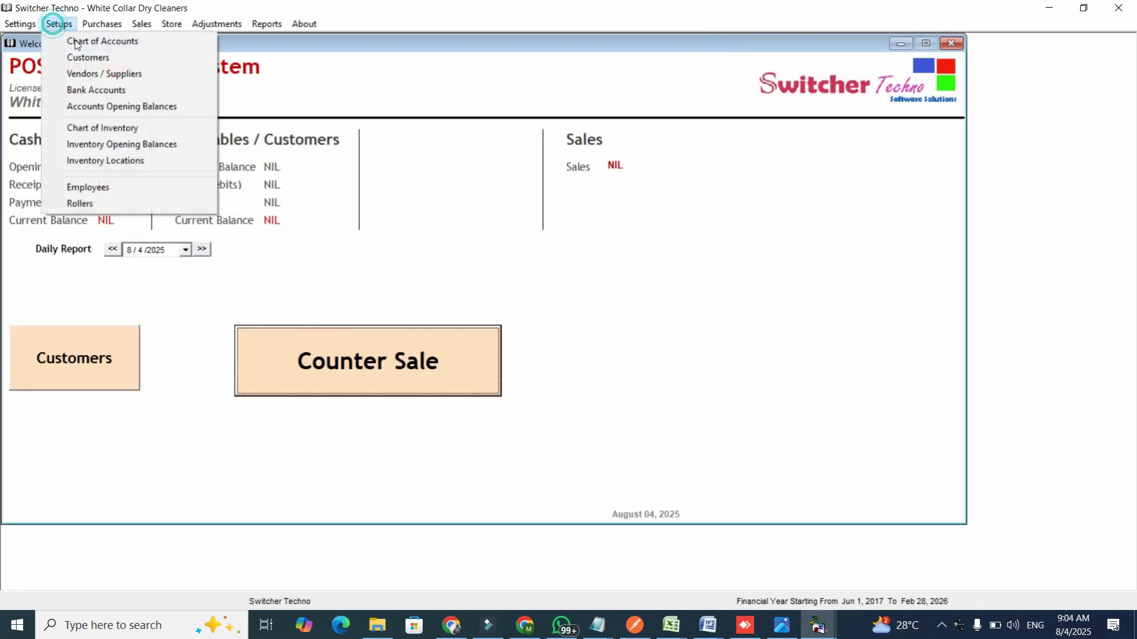
{"action": "left_click", "coordinate": [101, 128]}
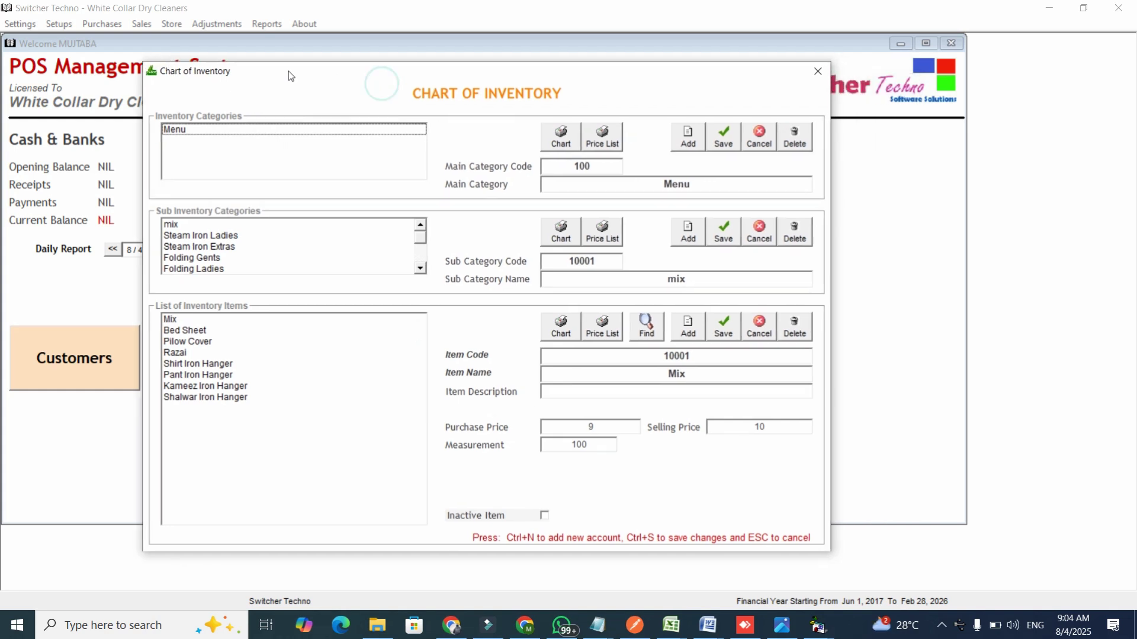
Browse the Menu category's mix and Steam Iron Ladies sub-categories and their items.
{"action": "left_click", "coordinate": [269, 141]}
{"action": "left_click", "coordinate": [263, 237]}
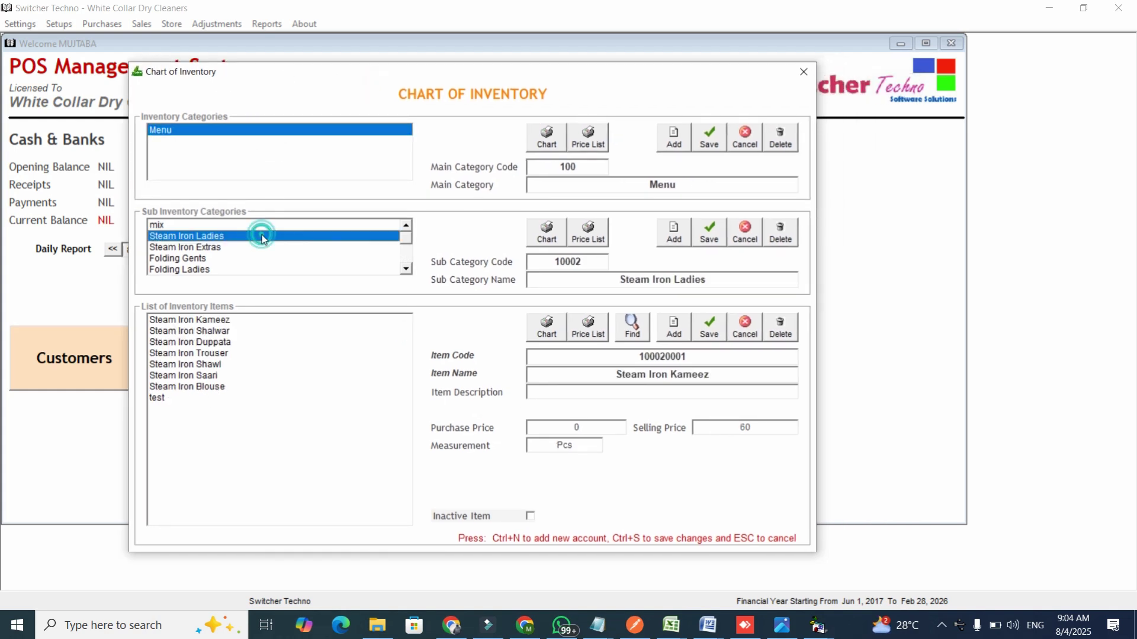
{"action": "key", "text": "Up"}
{"action": "left_click", "coordinate": [206, 332]}
{"action": "key", "text": "Down"}
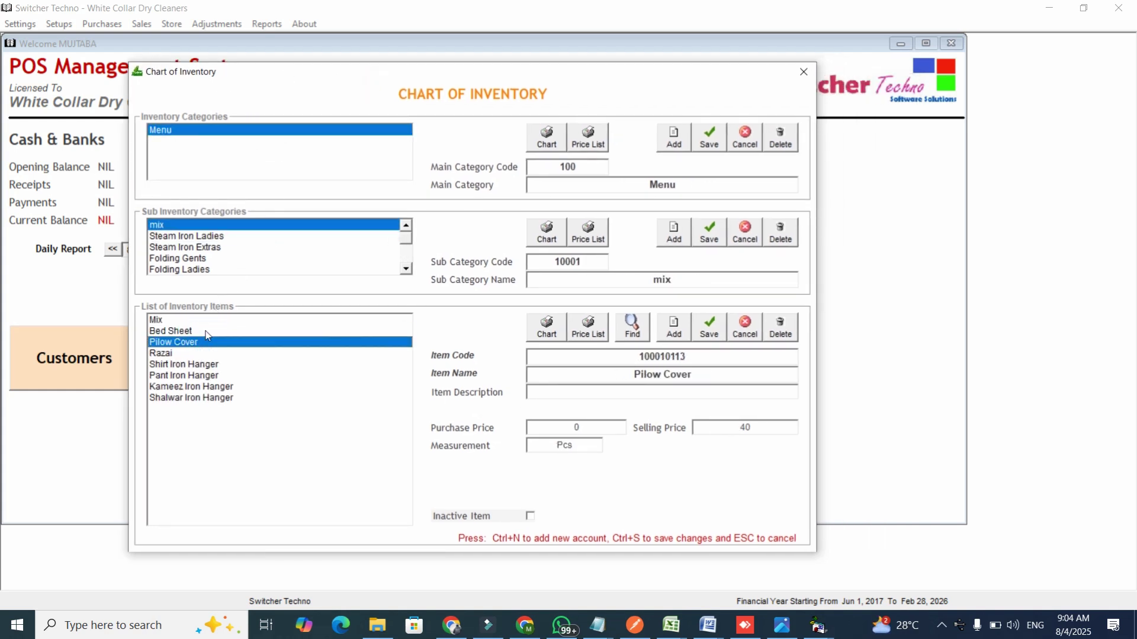
{"action": "key", "text": "Down"}
{"action": "key", "text": "Down"}
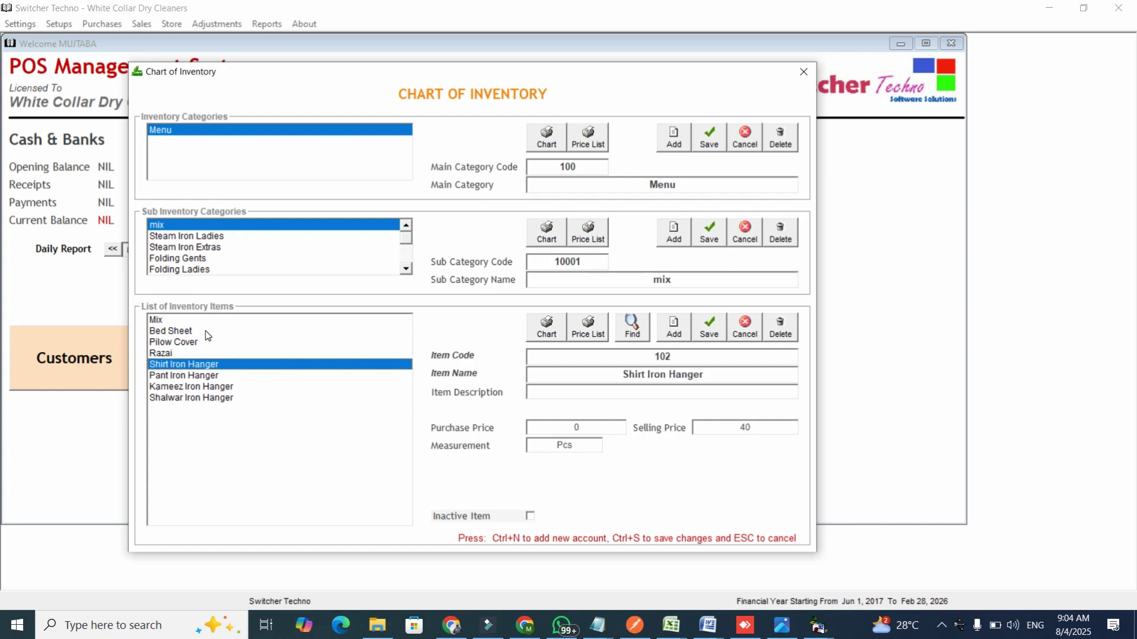
{"action": "left_click", "coordinate": [203, 387]}
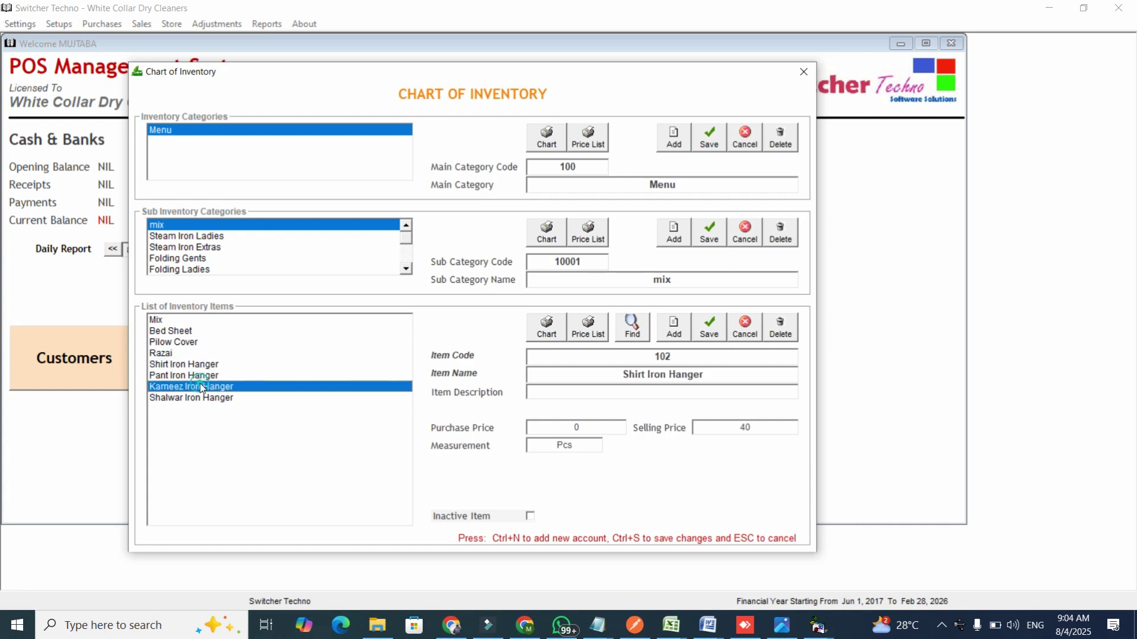
{"action": "left_click", "coordinate": [203, 237]}
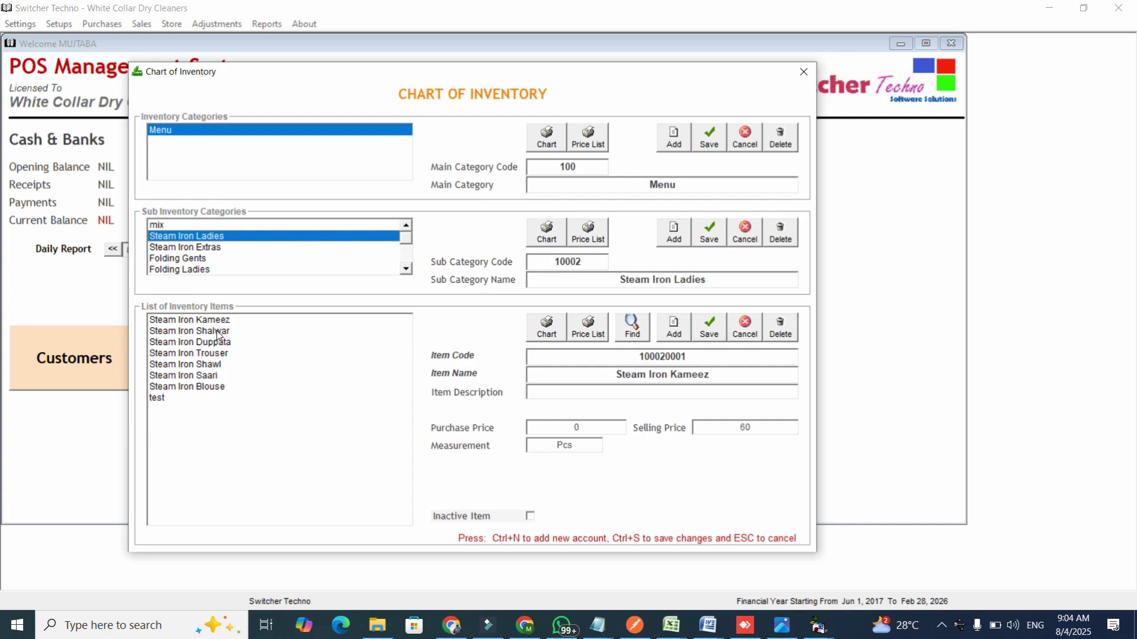
{"action": "left_click", "coordinate": [218, 335]}
{"action": "key", "text": "Up"}
{"action": "key", "text": "Down"}
{"action": "key", "text": "Down"}
{"action": "key", "text": "Down"}
{"action": "key", "text": "Down"}
{"action": "key", "text": "Down"}
{"action": "key", "text": "Down"}
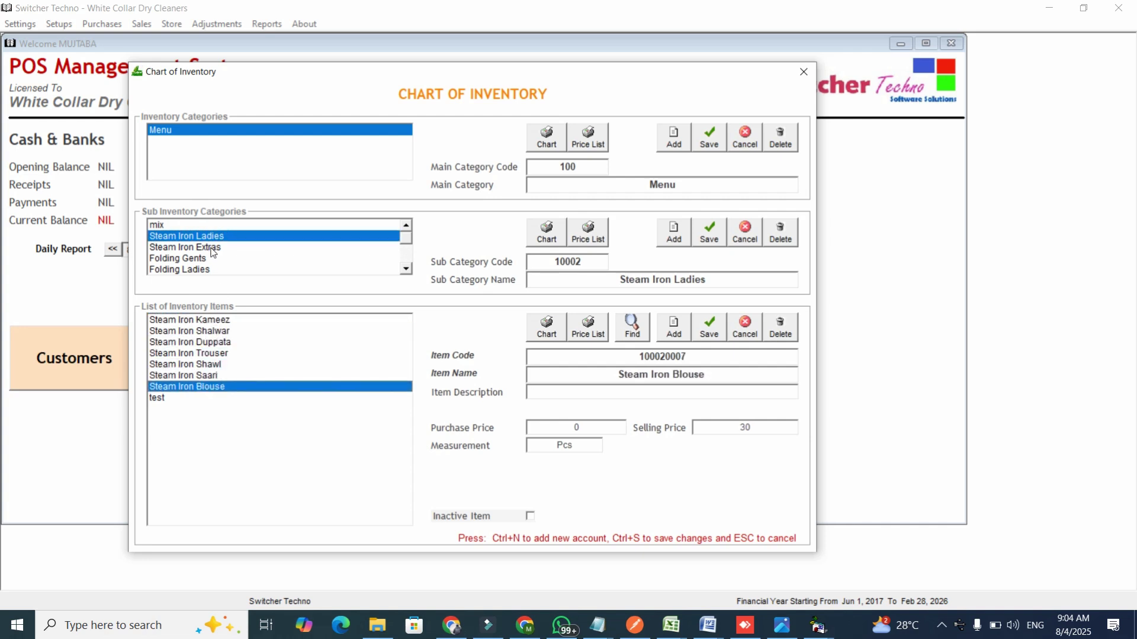
Browse Steam Iron Extras and the remaining sub-categories, ending at Folding Ladies.
{"action": "left_click", "coordinate": [213, 248]}
{"action": "left_click", "coordinate": [209, 333]}
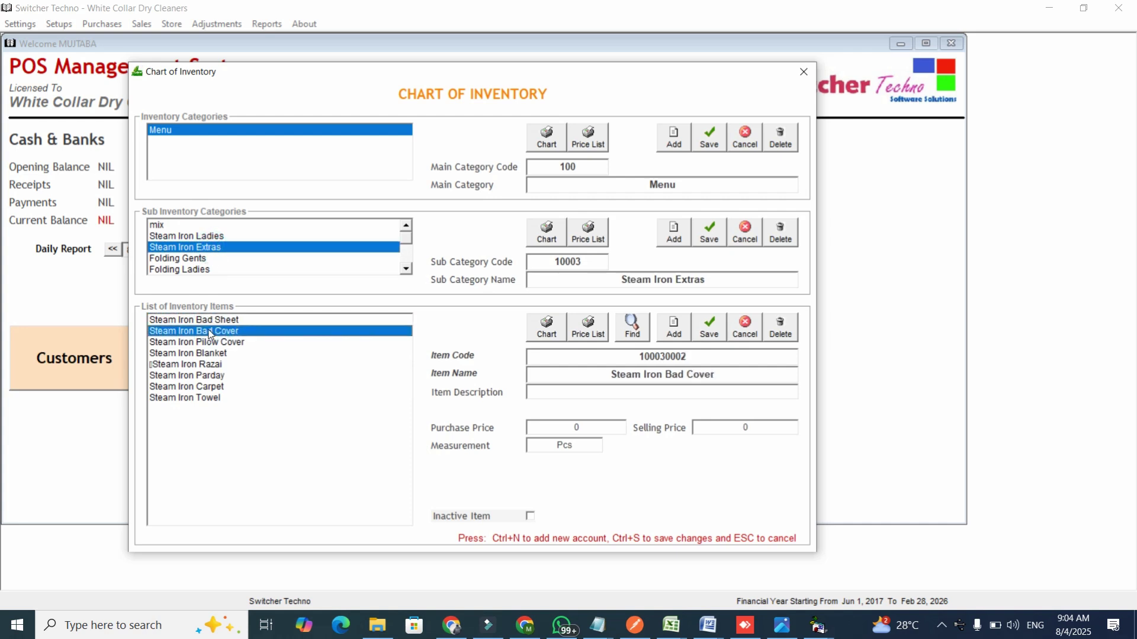
{"action": "key", "text": "Down"}
{"action": "key", "text": "Down"}
{"action": "key", "text": "Down"}
{"action": "left_click", "coordinate": [202, 253]}
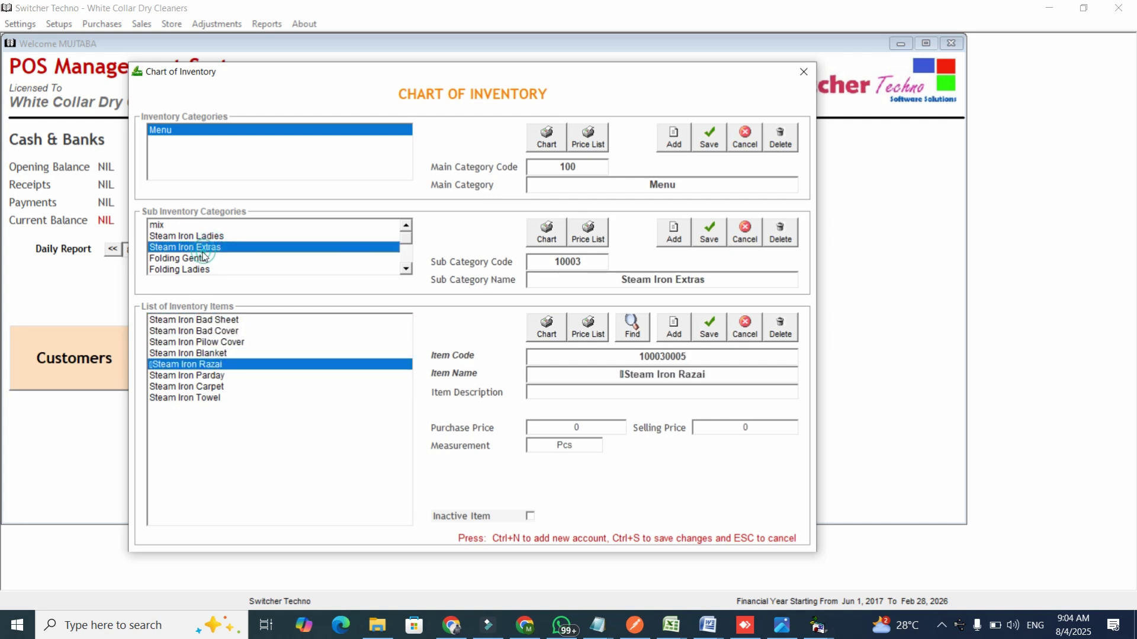
{"action": "key", "text": "Down"}
{"action": "key", "text": "Down"}
{"action": "key", "text": "Down"}
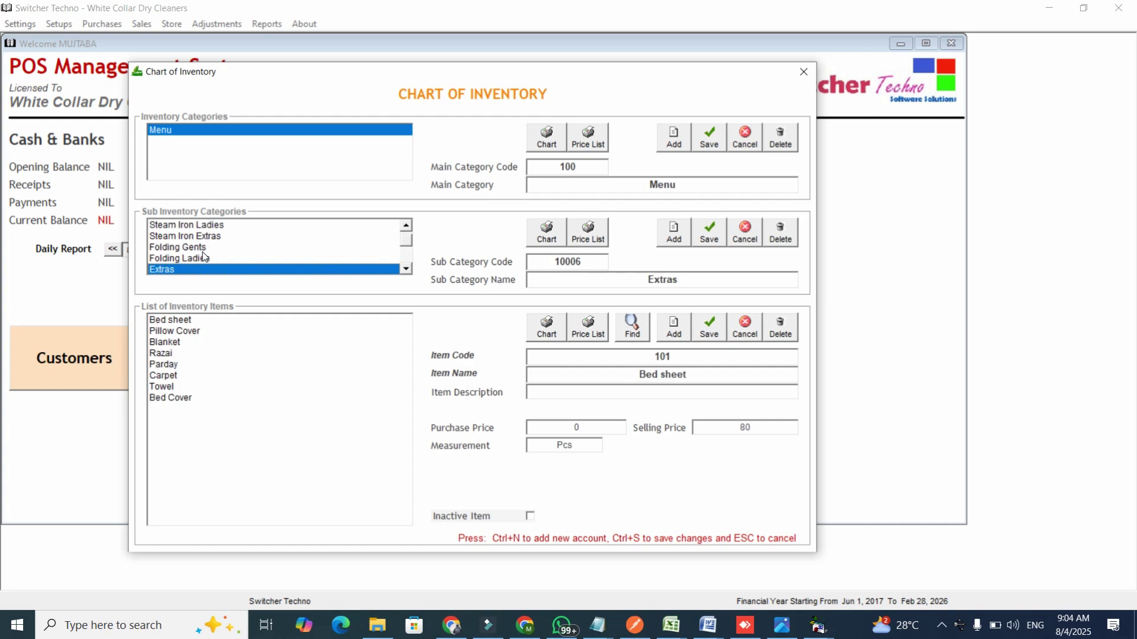
{"action": "key", "text": "Down"}
{"action": "key", "text": "Down"}
{"action": "key", "text": "Down"}
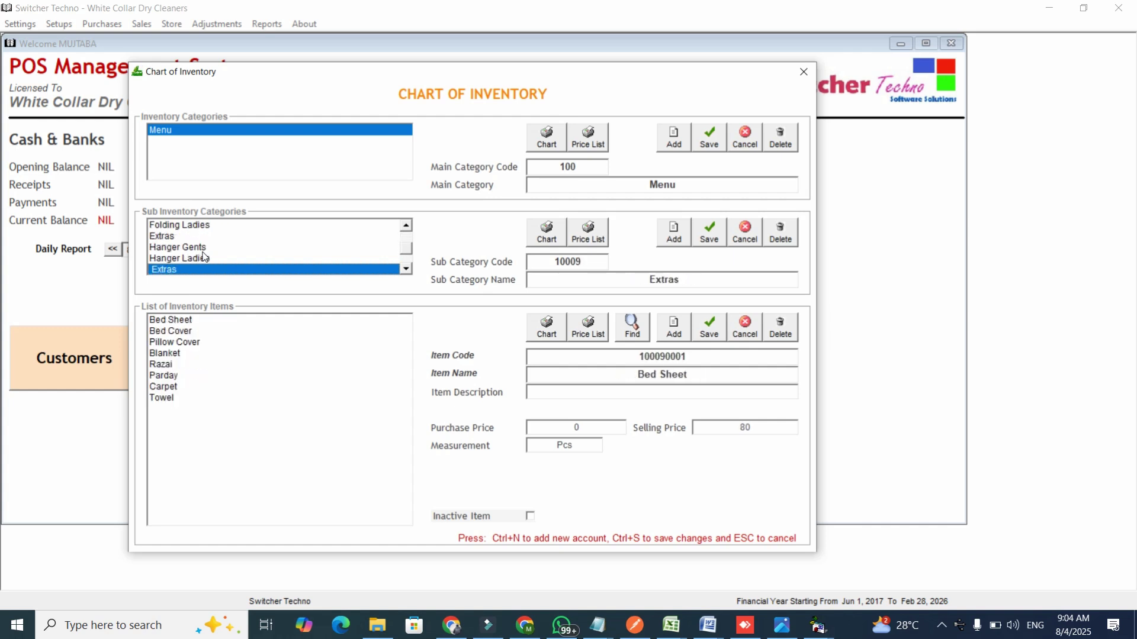
{"action": "key", "text": "Down"}
{"action": "key", "text": "Down"}
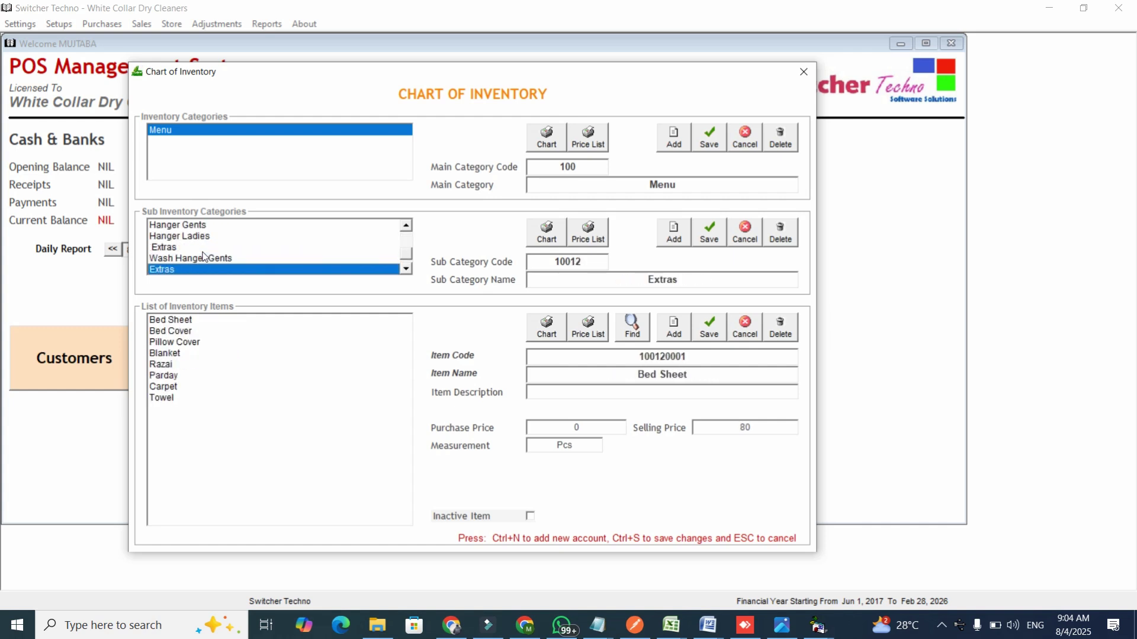
{"action": "key", "text": "Up"}
{"action": "key", "text": "Up"}
{"action": "key", "text": "Up"}
{"action": "key", "text": "Up"}
{"action": "key", "text": "Up"}
{"action": "key", "text": "Up"}
{"action": "key", "text": "Up"}
{"action": "key", "text": "Up"}
{"action": "key", "text": "Up"}
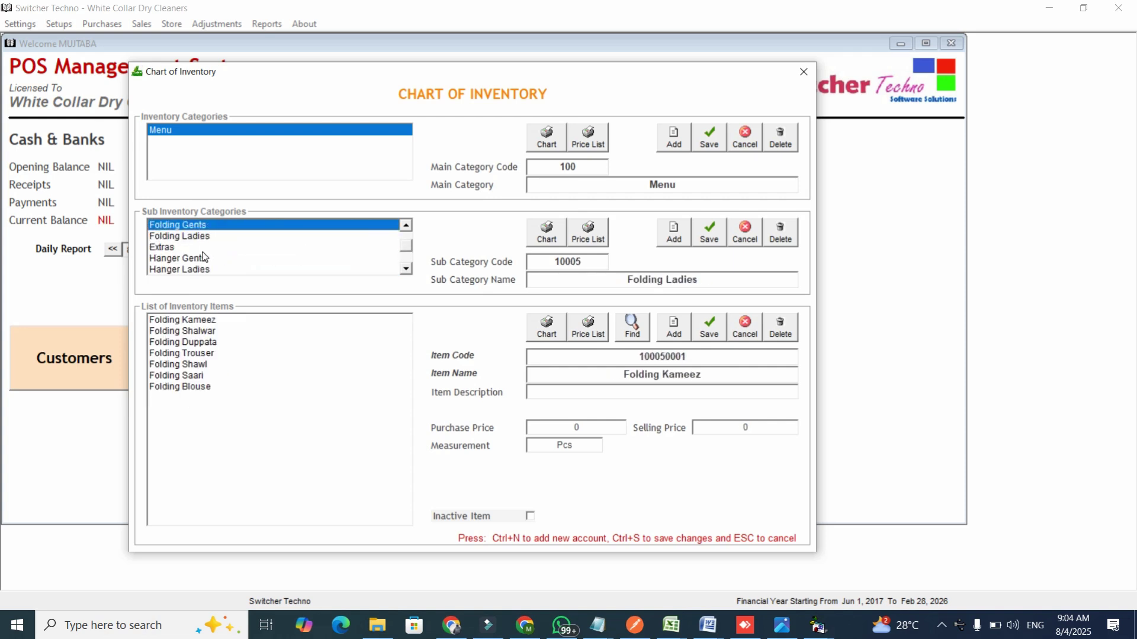
{"action": "key", "text": "Up"}
{"action": "key", "text": "Up"}
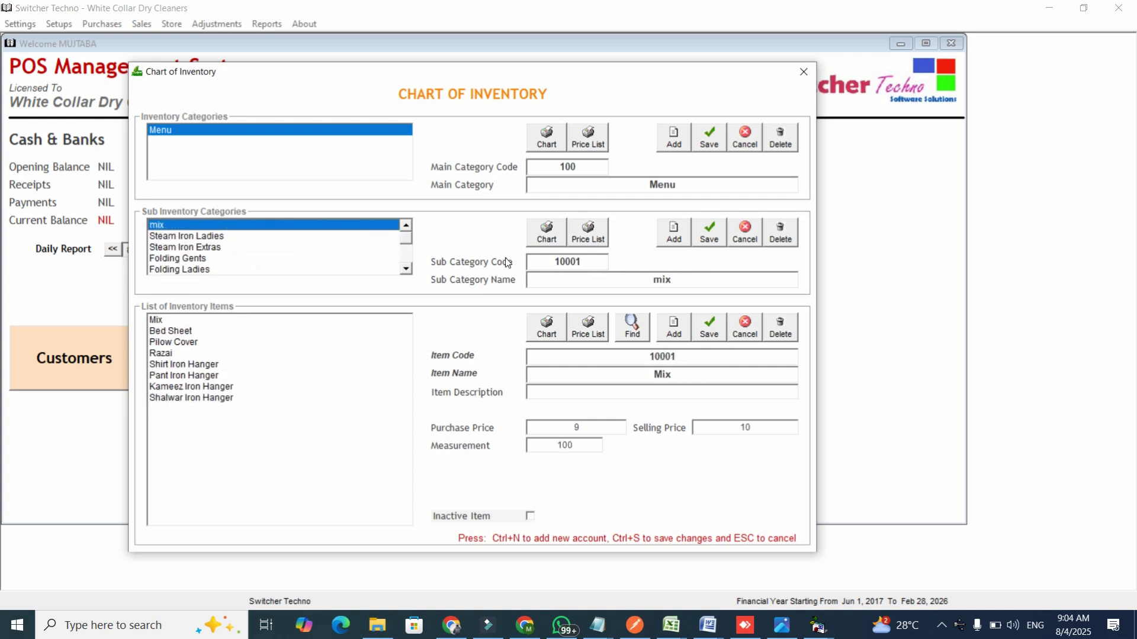
Close the Chart of Inventory and start a new customer on counter sale invoice 101.
{"action": "left_click", "coordinate": [804, 71]}
{"action": "left_click", "coordinate": [389, 366]}
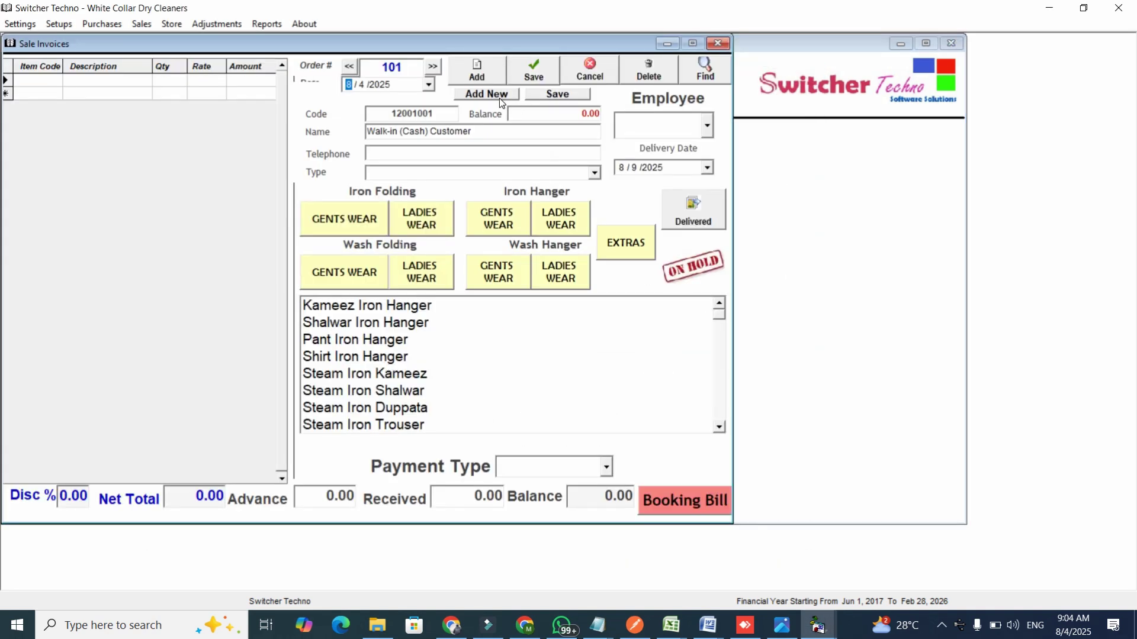
{"action": "left_click", "coordinate": [490, 95]}
Enter the customer's name and telephone number, keeping customer type Non Member.
{"action": "left_click", "coordinate": [467, 127]}
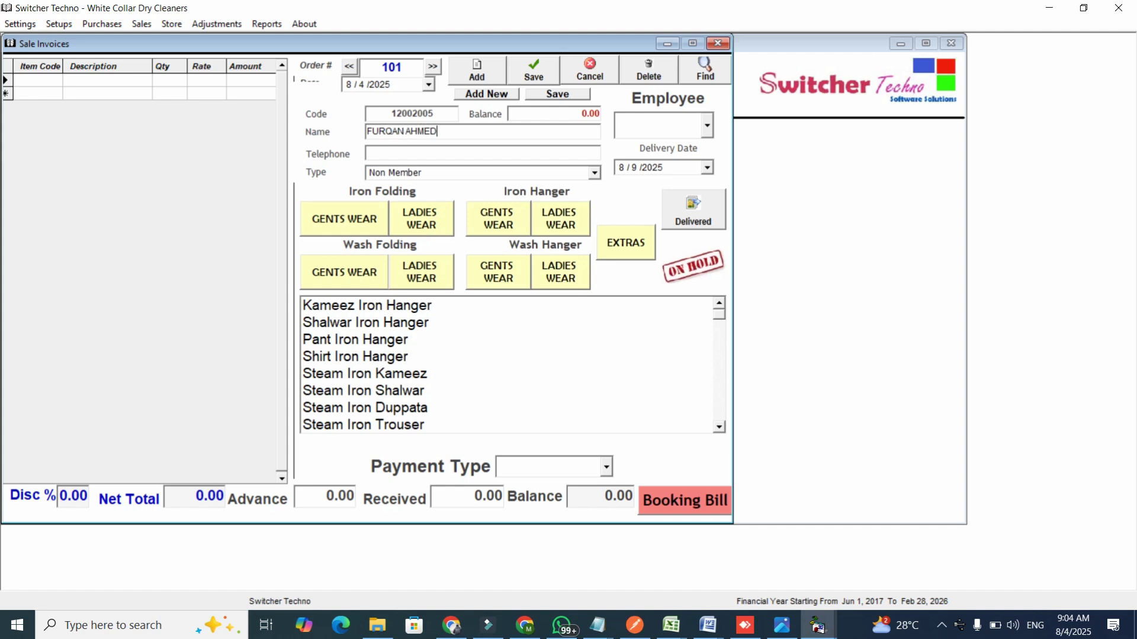
{"action": "left_click", "coordinate": [593, 173]}
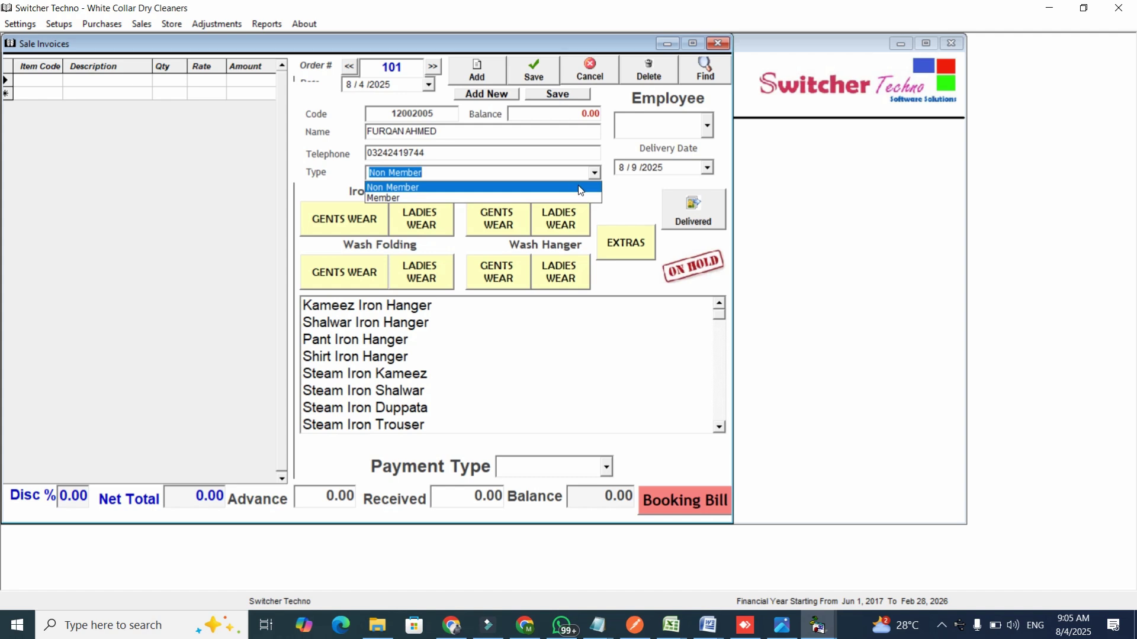
{"action": "left_click", "coordinate": [580, 188]}
{"action": "left_click", "coordinate": [708, 168]}
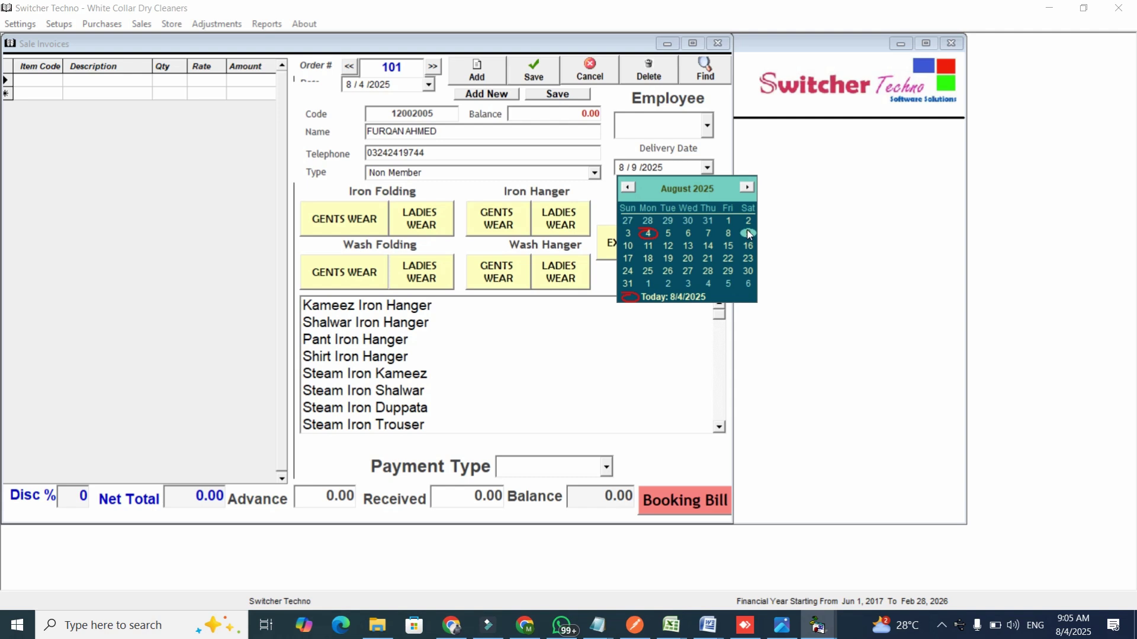
Set the delivery date to 8/10/2025 and assign the handling employee.
{"action": "left_click", "coordinate": [628, 246]}
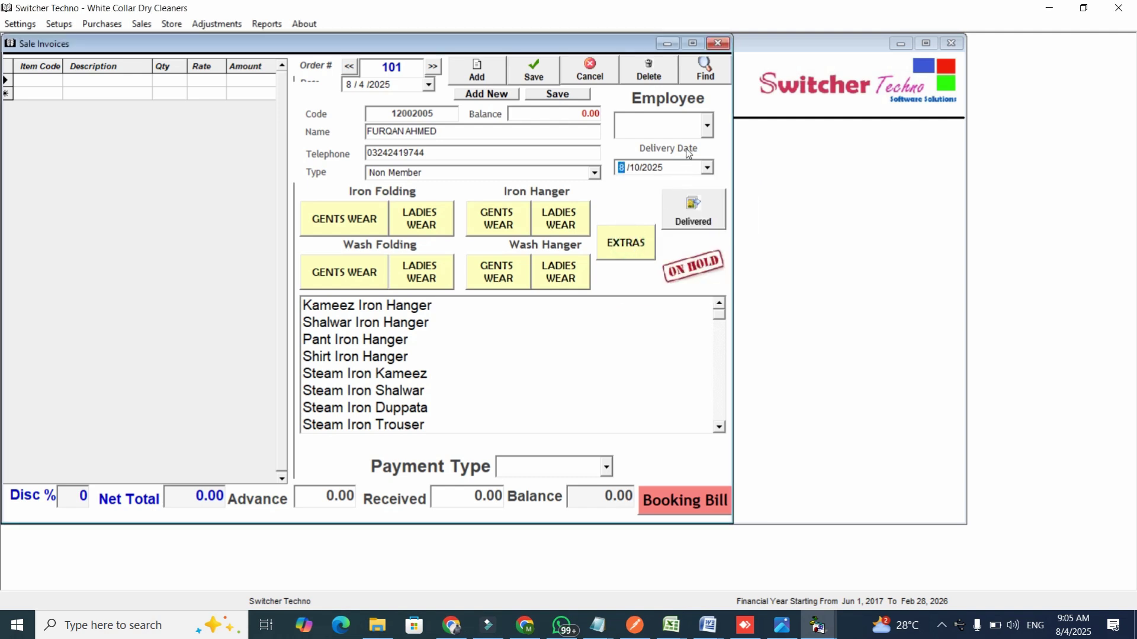
{"action": "left_click", "coordinate": [707, 126]}
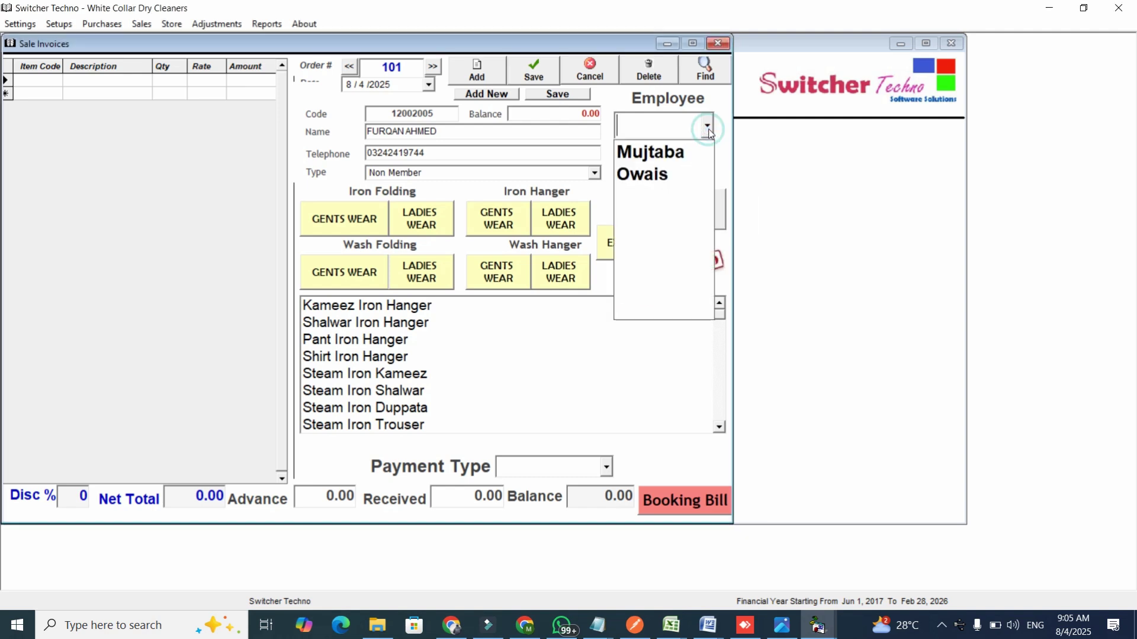
{"action": "left_click", "coordinate": [684, 176]}
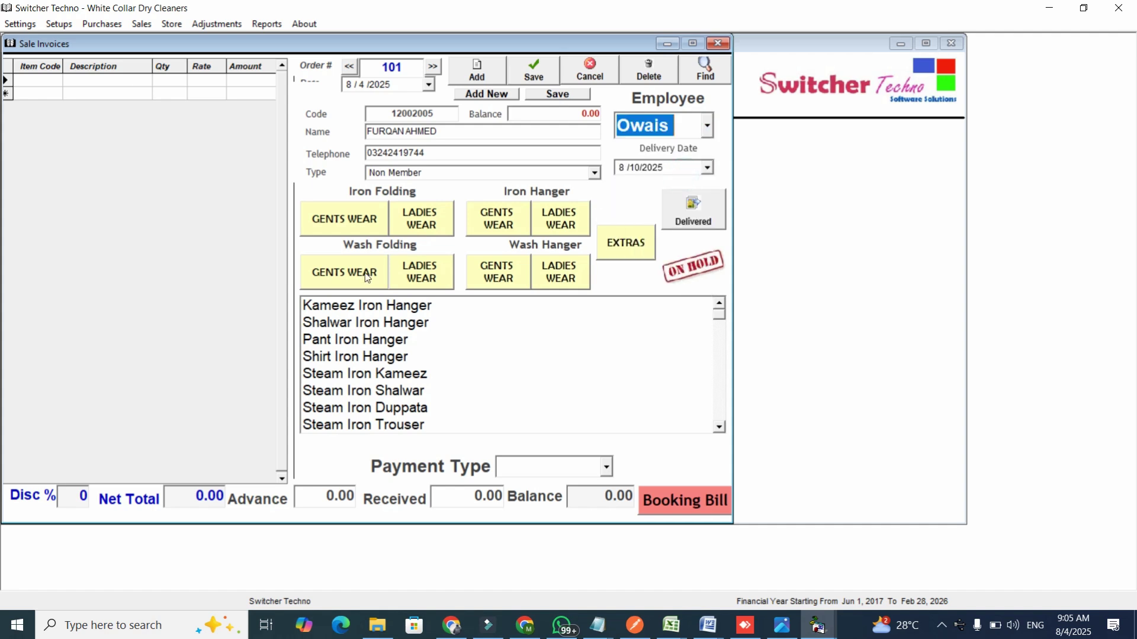
Add Pant Iron Hanger, Shirt Iron Hanger, Pilow Cover, Razai and Bed Sheet to the invoice.
{"action": "left_click", "coordinate": [369, 232]}
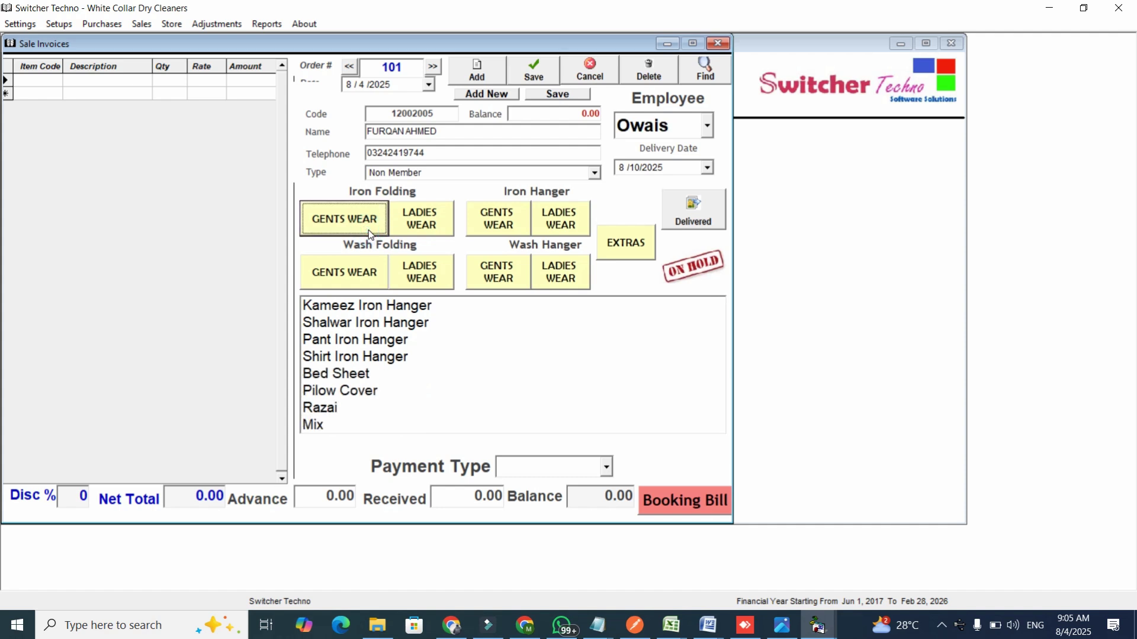
{"action": "left_click", "coordinate": [413, 224]}
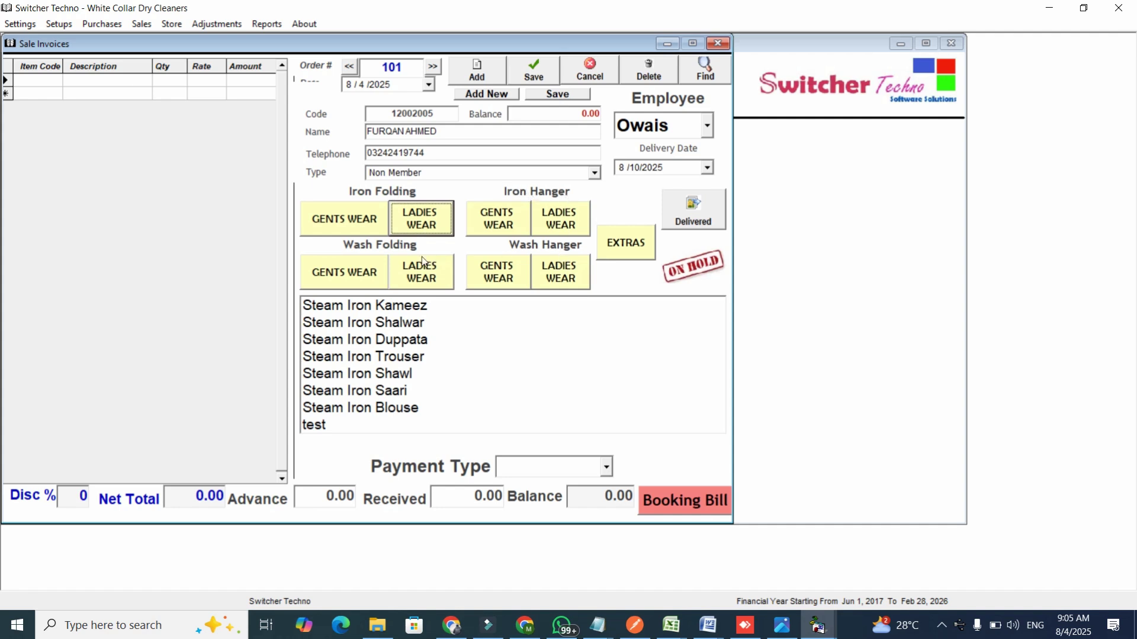
{"action": "left_click", "coordinate": [355, 277]}
{"action": "left_click", "coordinate": [423, 273]}
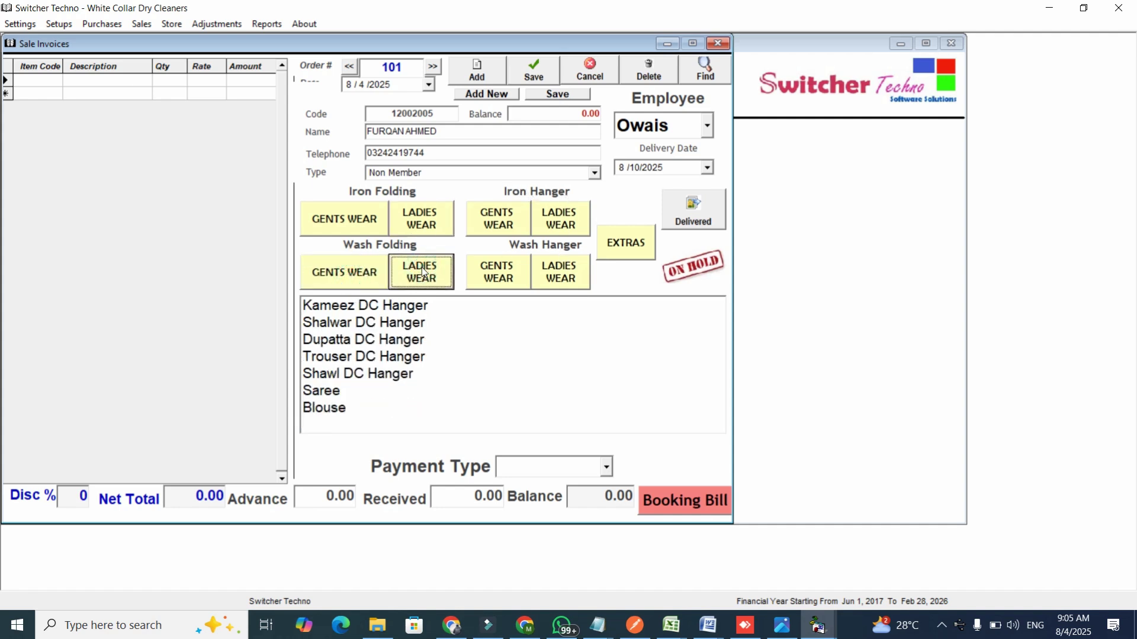
{"action": "left_click", "coordinate": [407, 218]}
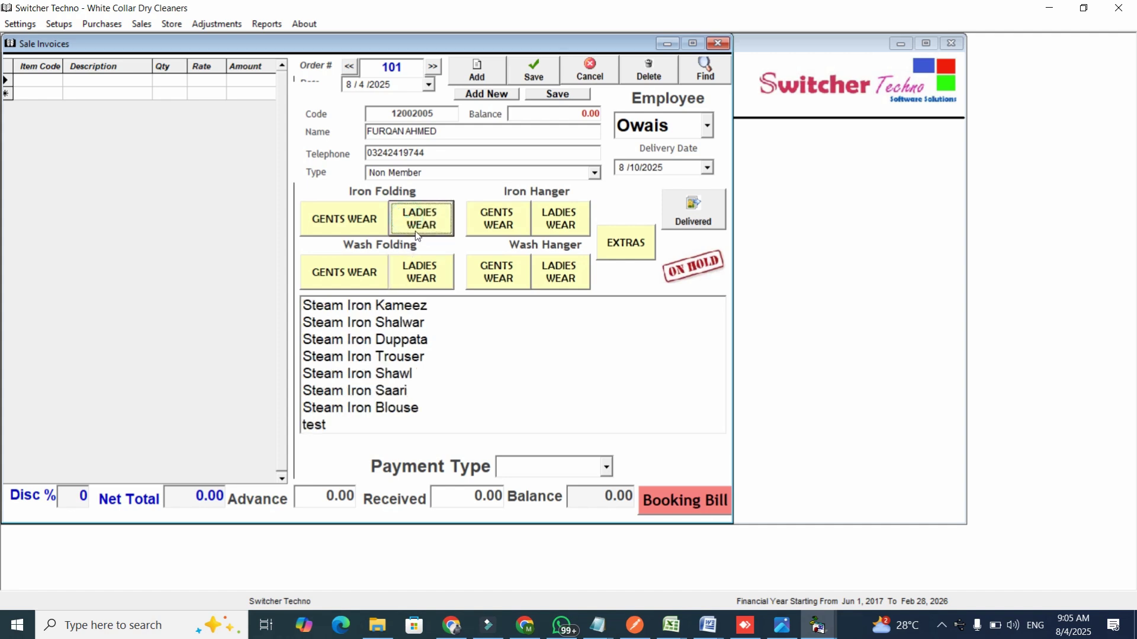
{"action": "left_click", "coordinate": [366, 228]}
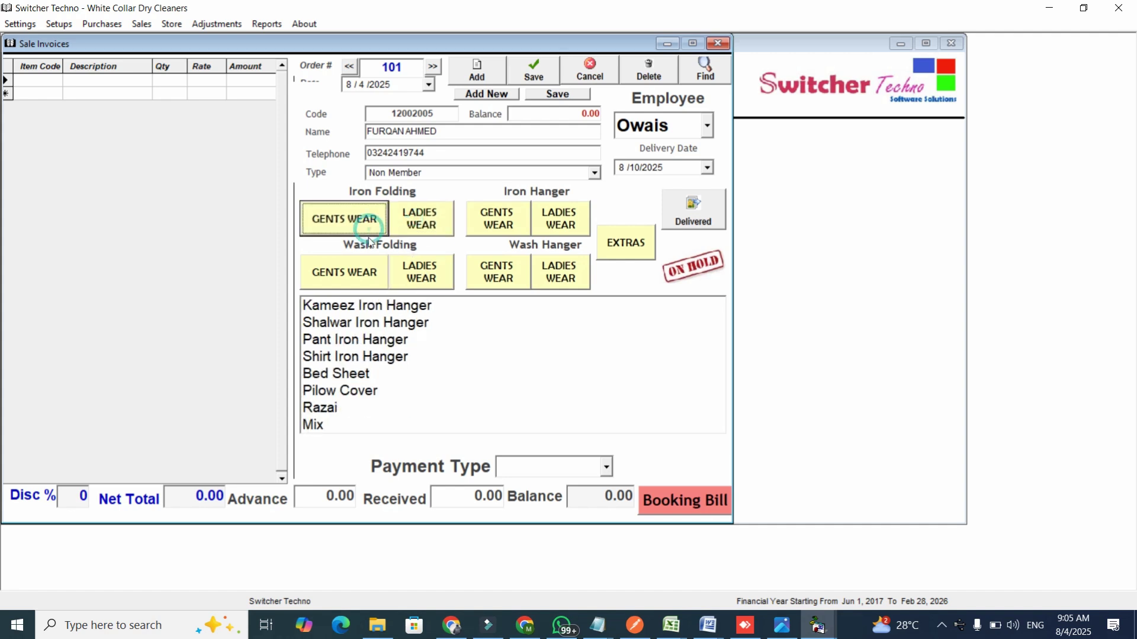
{"action": "left_click", "coordinate": [387, 341]}
{"action": "left_click", "coordinate": [388, 357]}
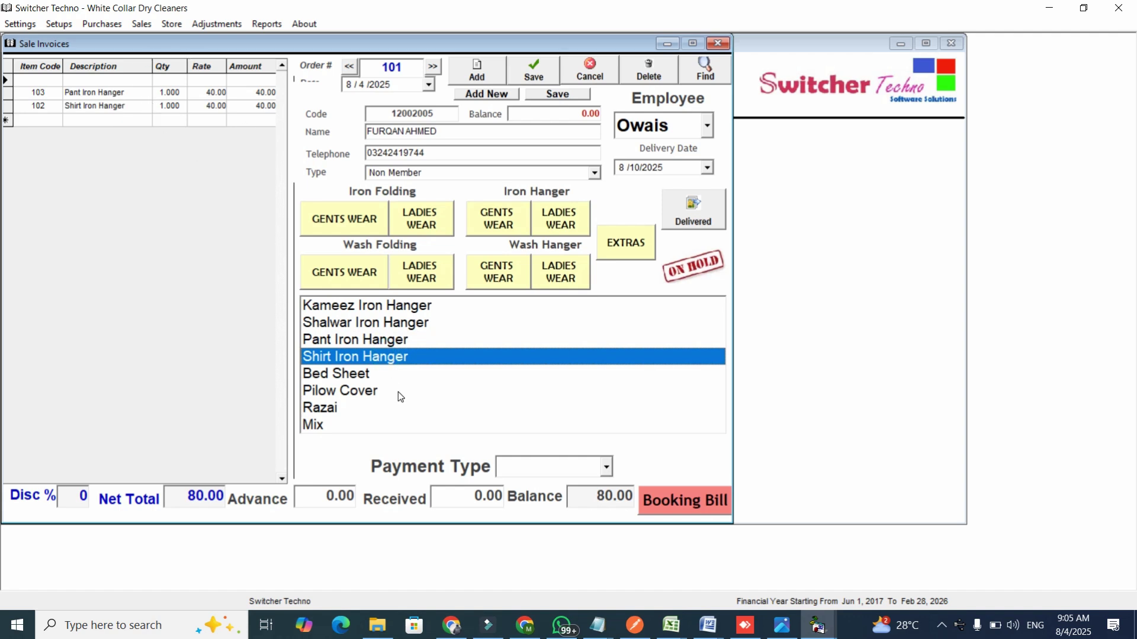
{"action": "left_click", "coordinate": [375, 392]}
{"action": "left_click", "coordinate": [373, 408]}
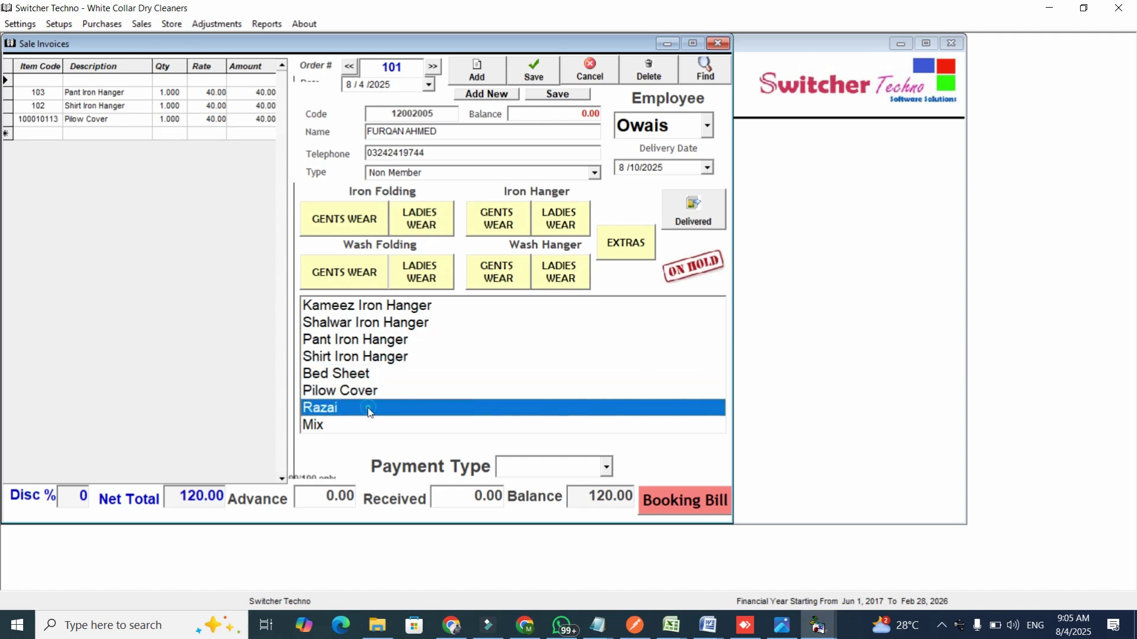
{"action": "left_click", "coordinate": [363, 374]}
Add Folding Shalwar and Folding Shirt, bringing the invoice total to 520.00.
{"action": "left_click", "coordinate": [417, 219]}
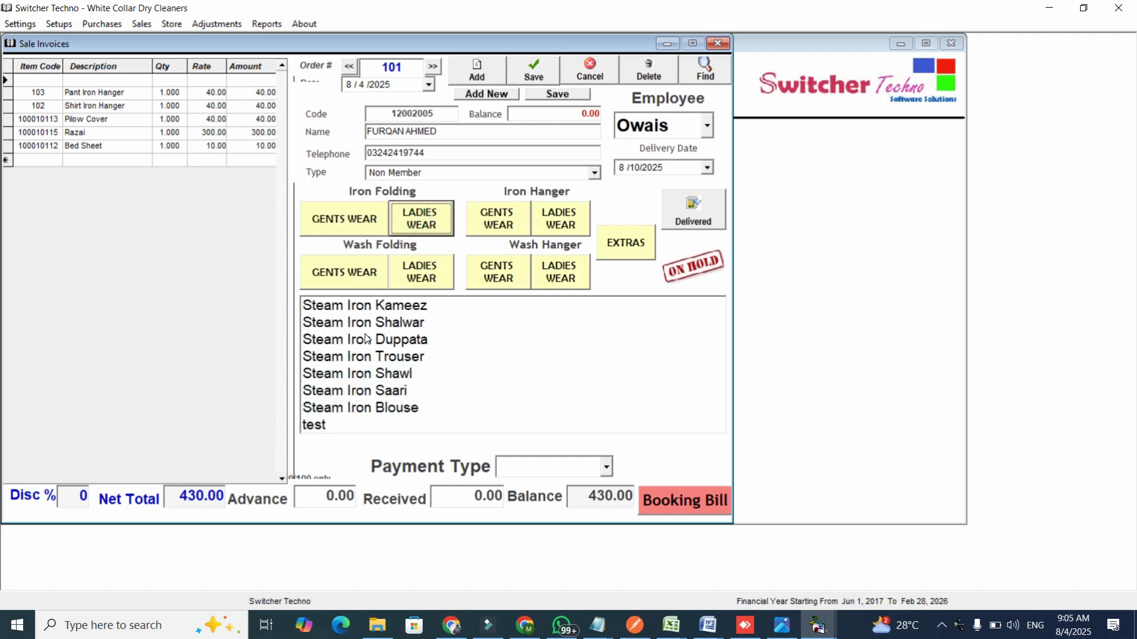
{"action": "left_click", "coordinate": [498, 219]}
{"action": "left_click", "coordinate": [408, 325]}
{"action": "left_click", "coordinate": [403, 354]}
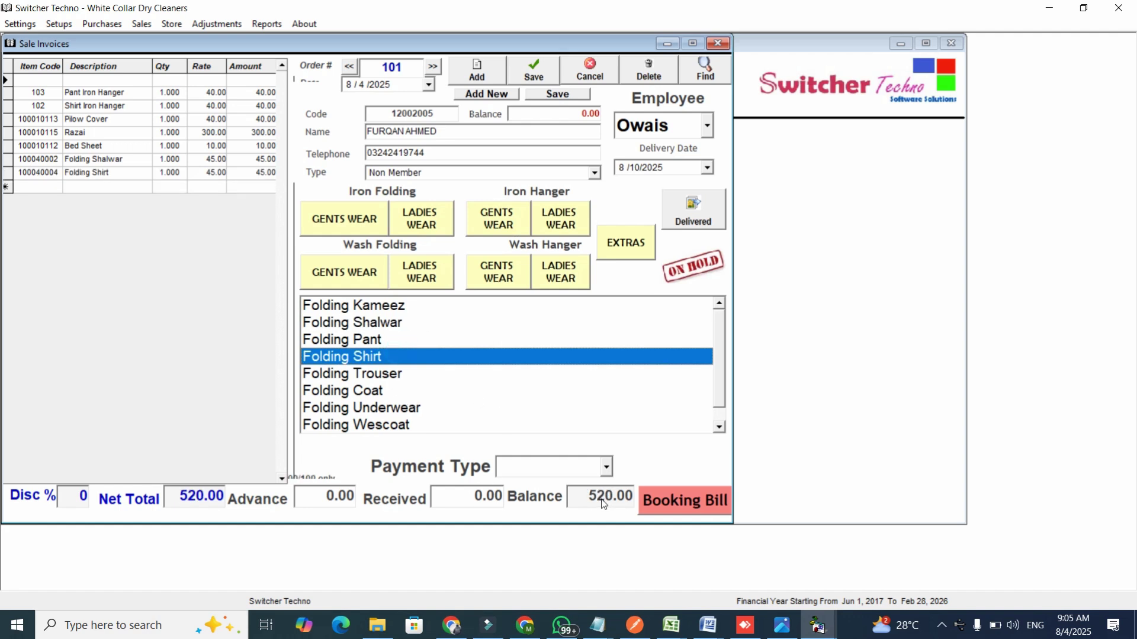
{"action": "left_click", "coordinate": [323, 493]}
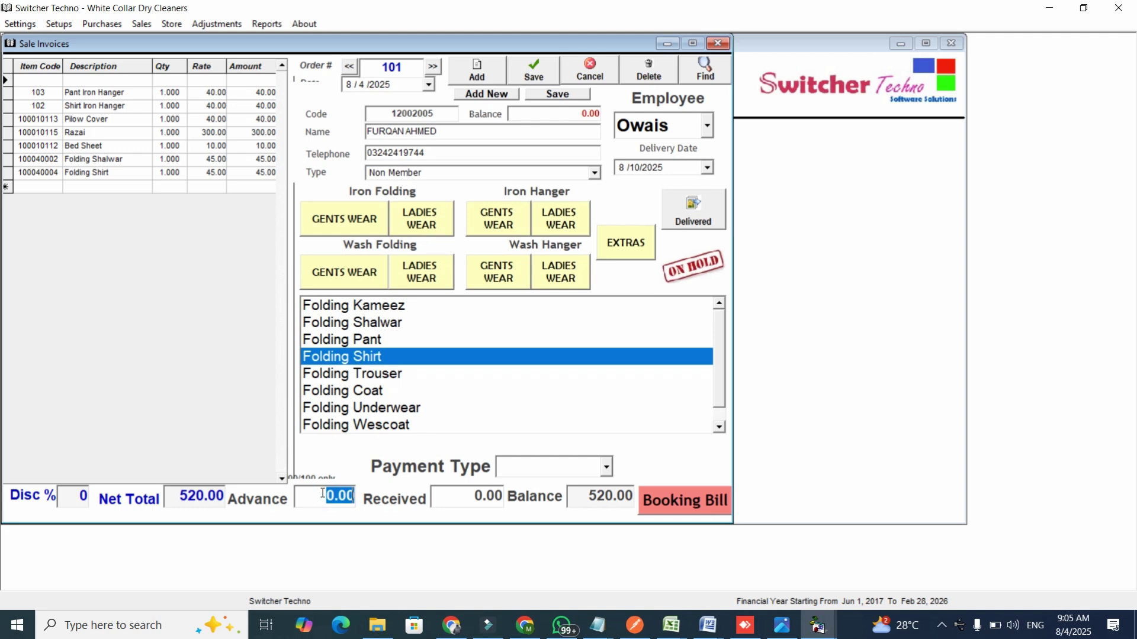
Record a 300 Cash advance and save invoice 101 with a 220.00 balance.
{"action": "type", "text": "300"}
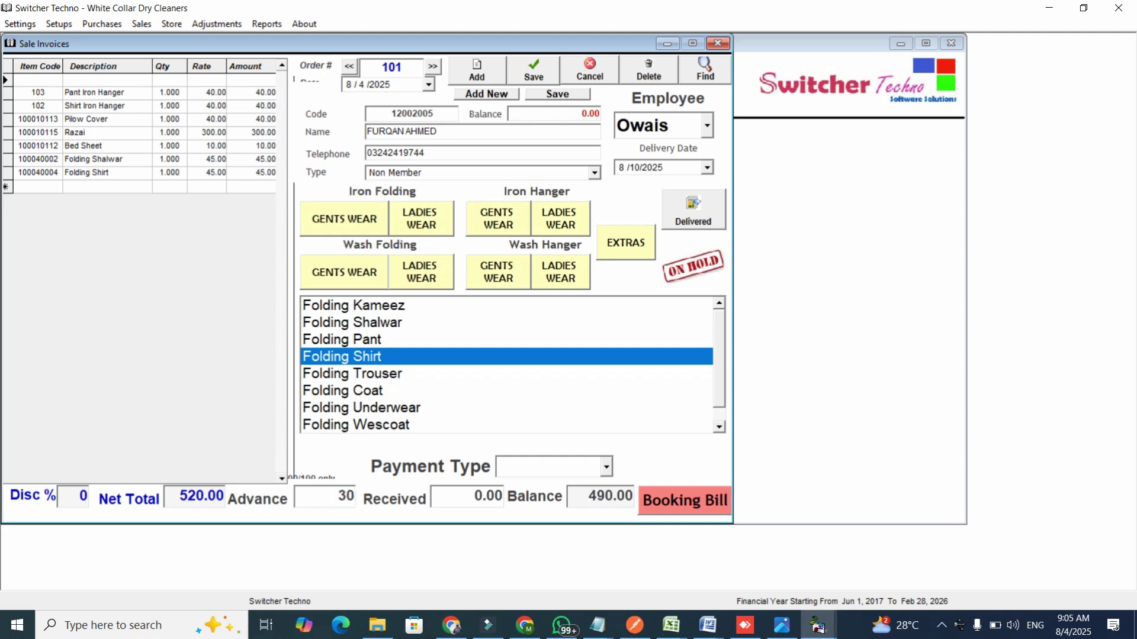
{"action": "left_click", "coordinate": [596, 498]}
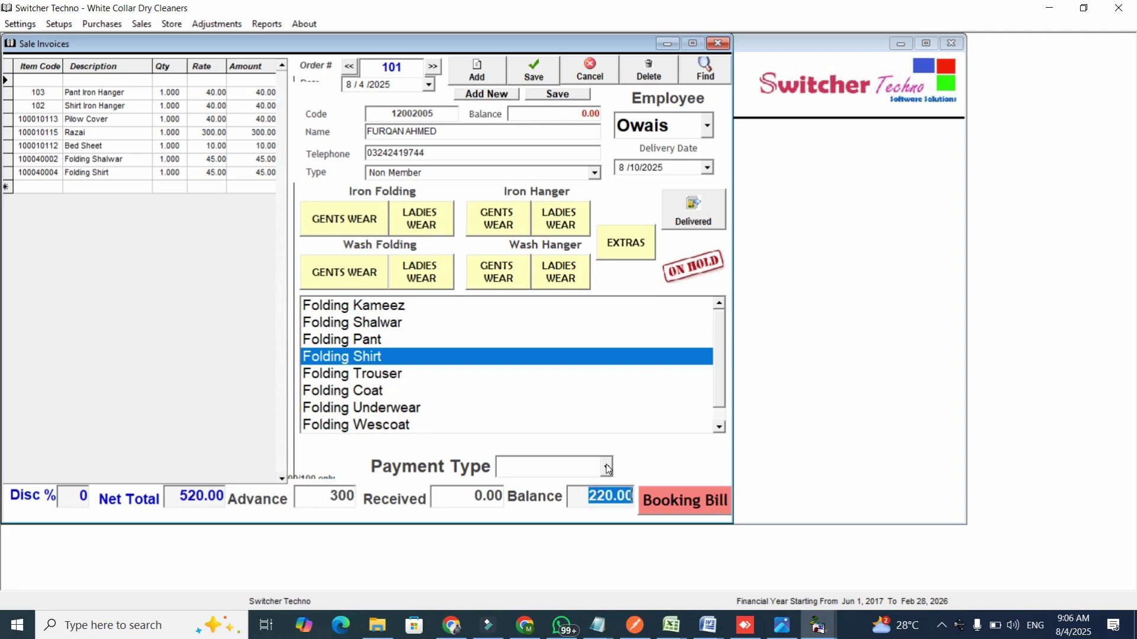
{"action": "left_click", "coordinate": [607, 468]}
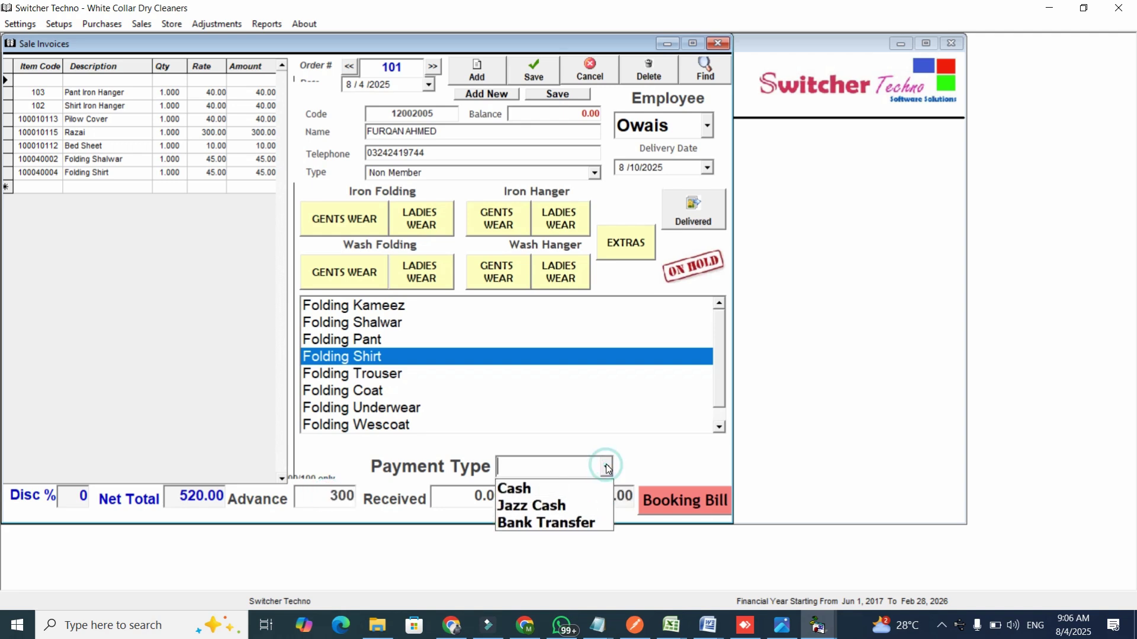
{"action": "left_click", "coordinate": [567, 495]}
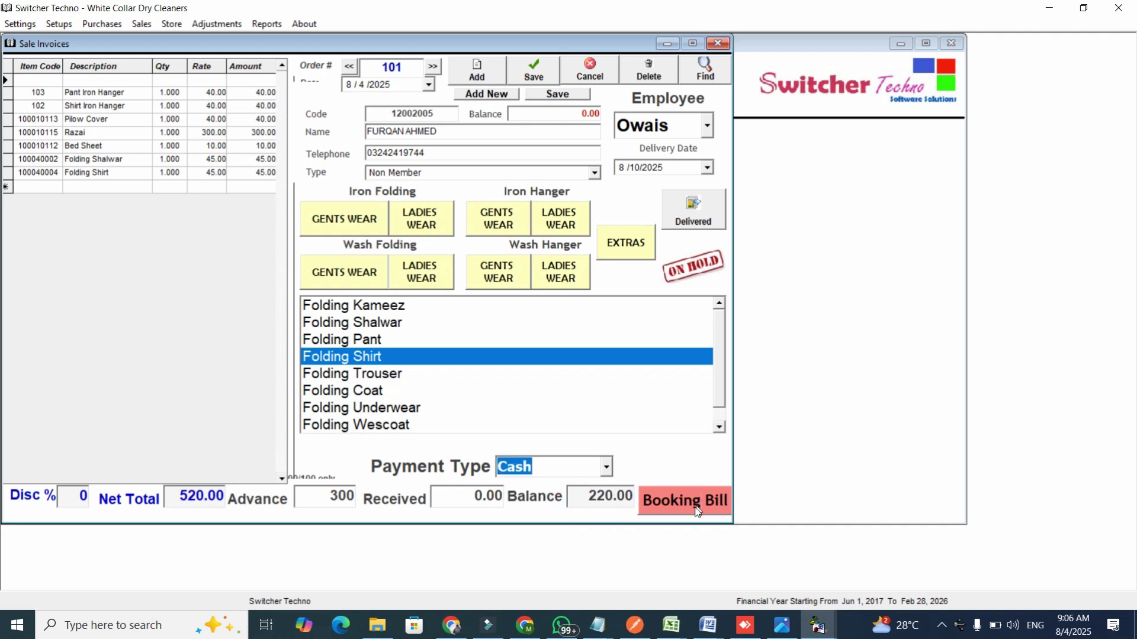
{"action": "left_click", "coordinate": [564, 94]}
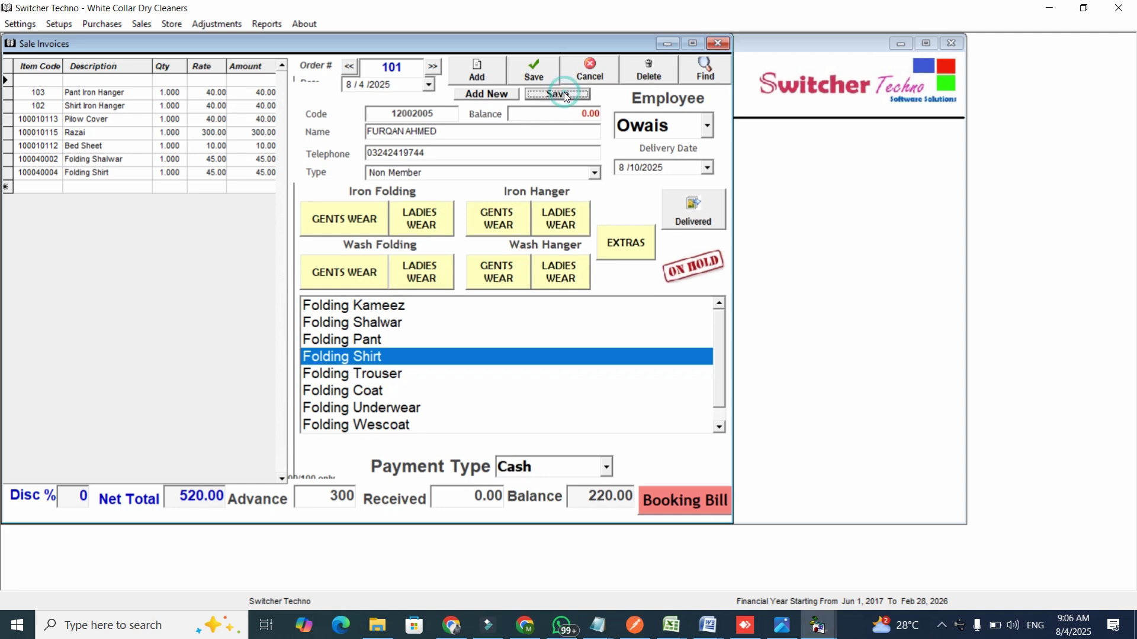
Print the booking bill receipt for invoice 101 and close its preview.
{"action": "left_click", "coordinate": [691, 513]}
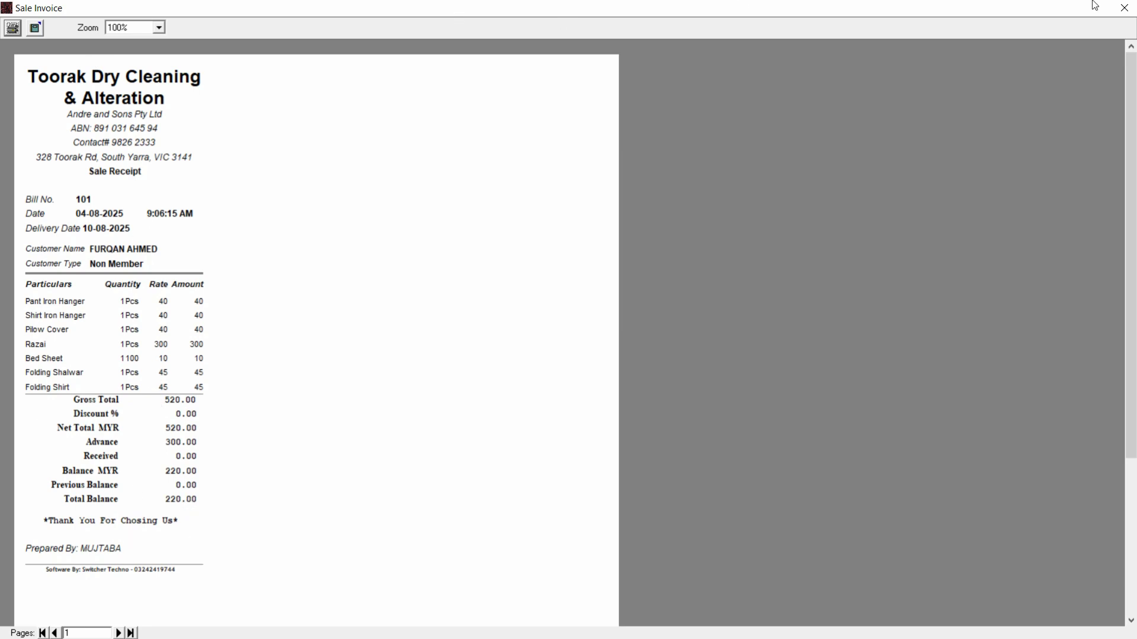
{"action": "left_click", "coordinate": [1124, 7]}
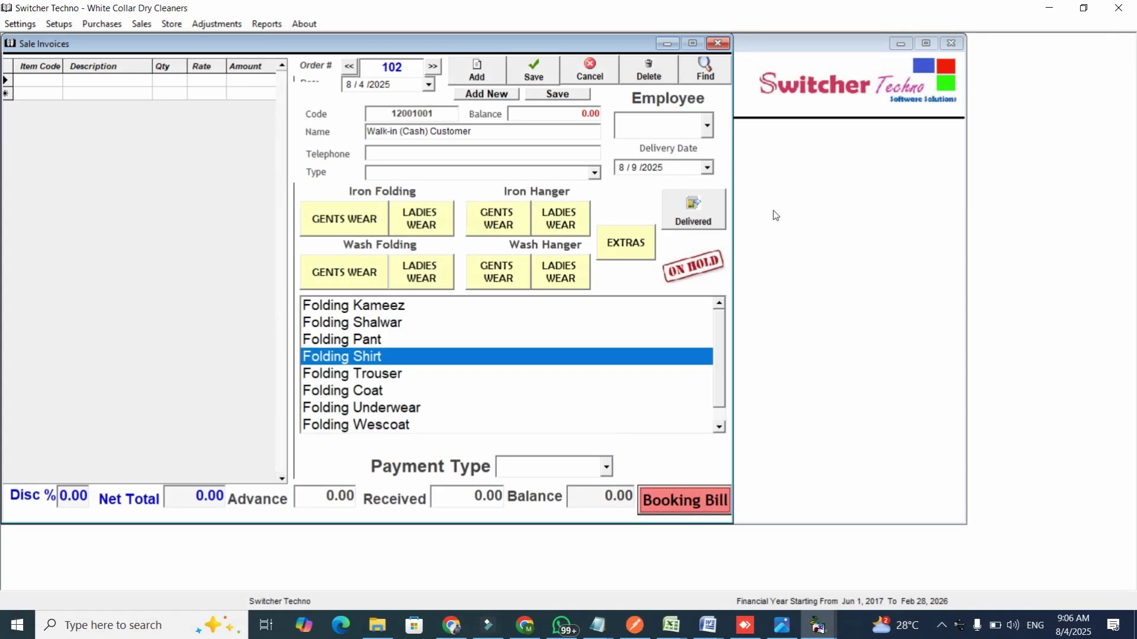
Reload saved invoice 101 from the Counter Sale Search list.
{"action": "left_click", "coordinate": [701, 79]}
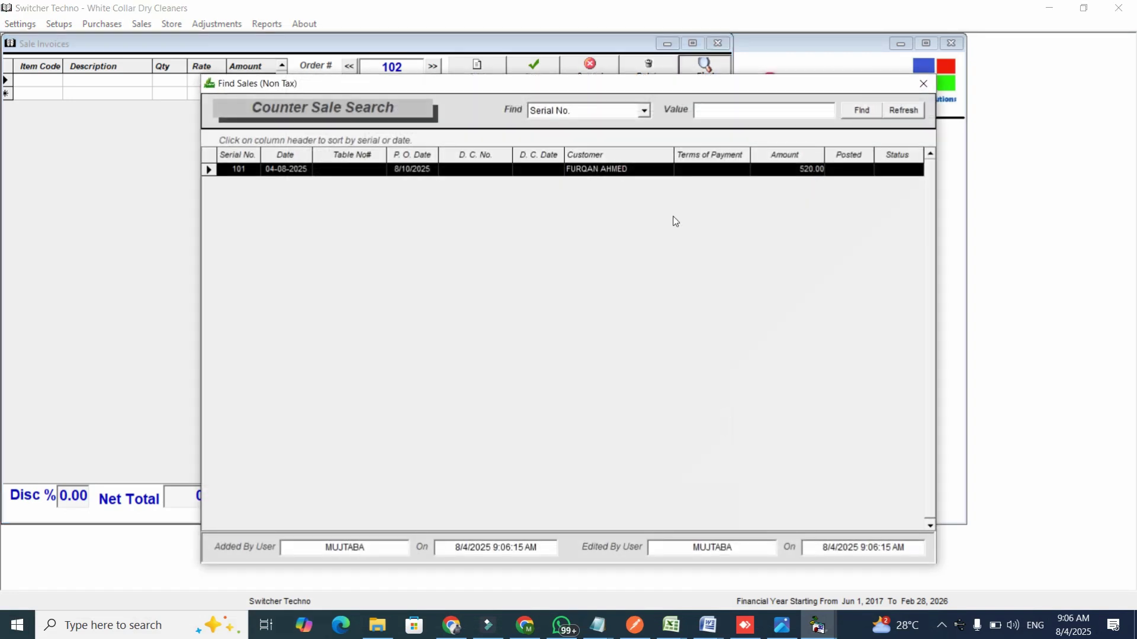
{"action": "double_click", "coordinate": [604, 170]}
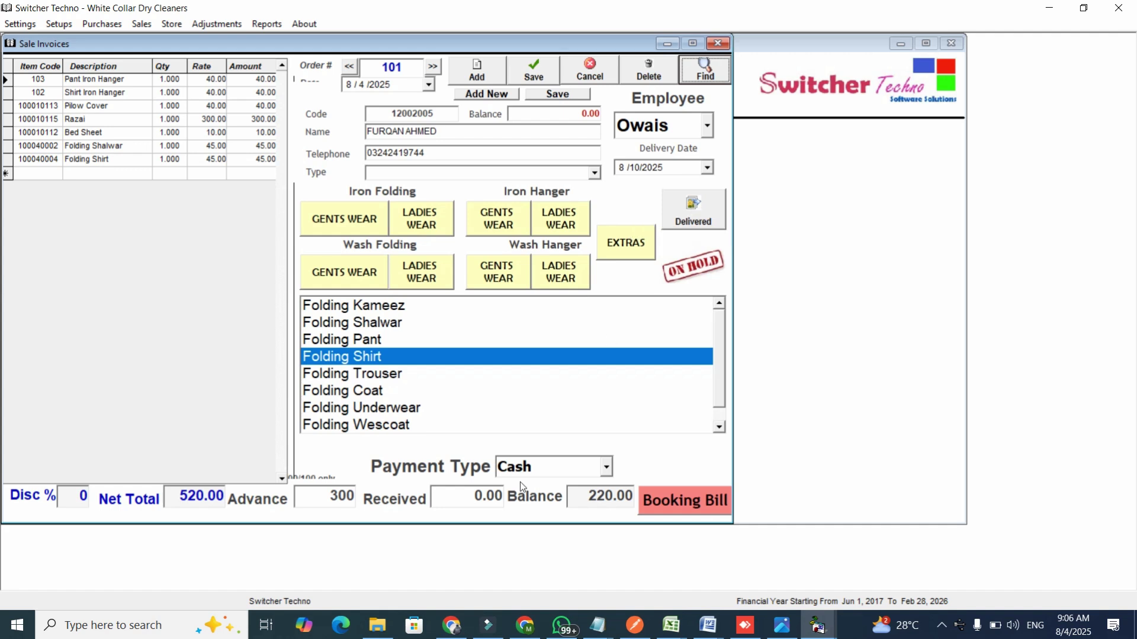
Mark invoice 101 Dispacted, receive the remaining 220, and print the fully paid receipt.
{"action": "left_click", "coordinate": [697, 213]}
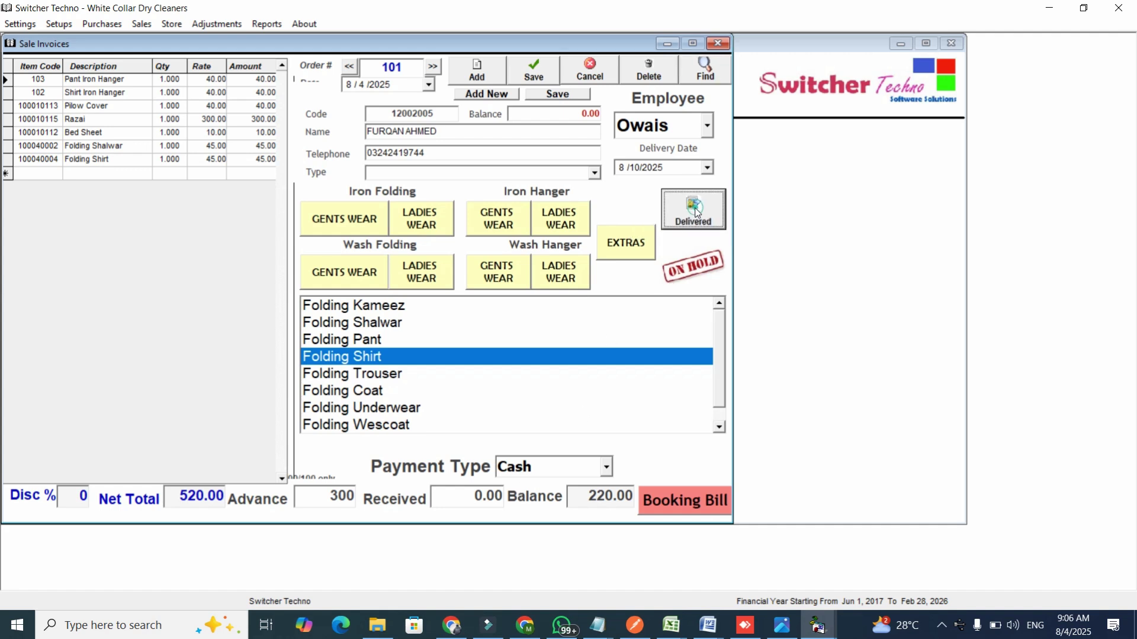
{"action": "left_click", "coordinate": [698, 213]}
{"action": "left_click", "coordinate": [698, 213]}
{"action": "left_click", "coordinate": [697, 213]}
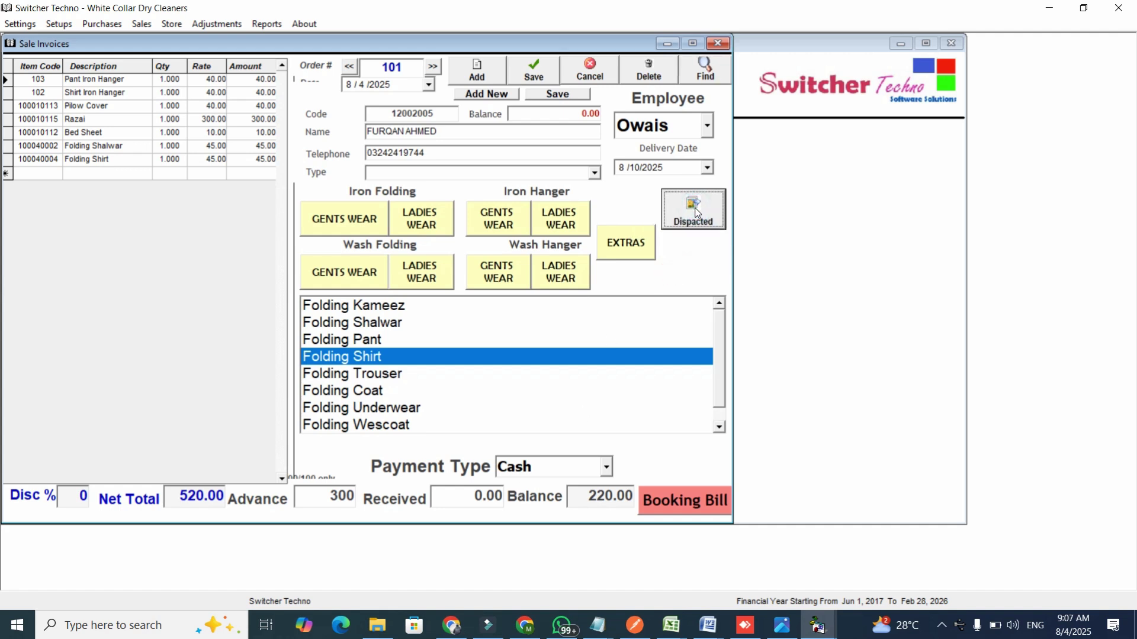
{"action": "left_click", "coordinate": [477, 495]}
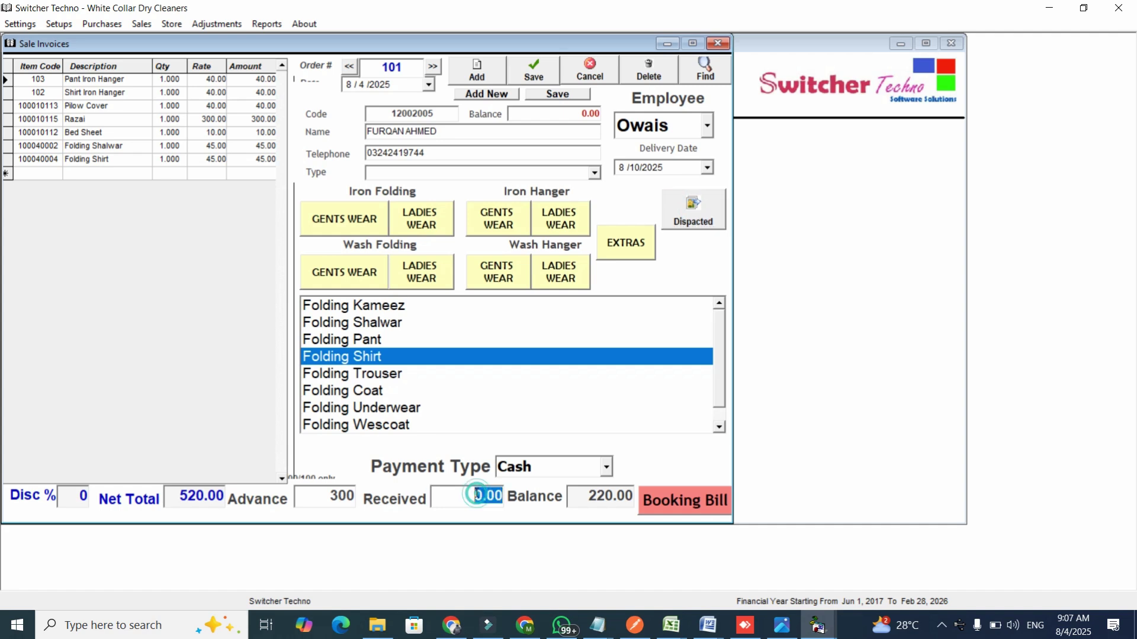
{"action": "type", "text": "220"}
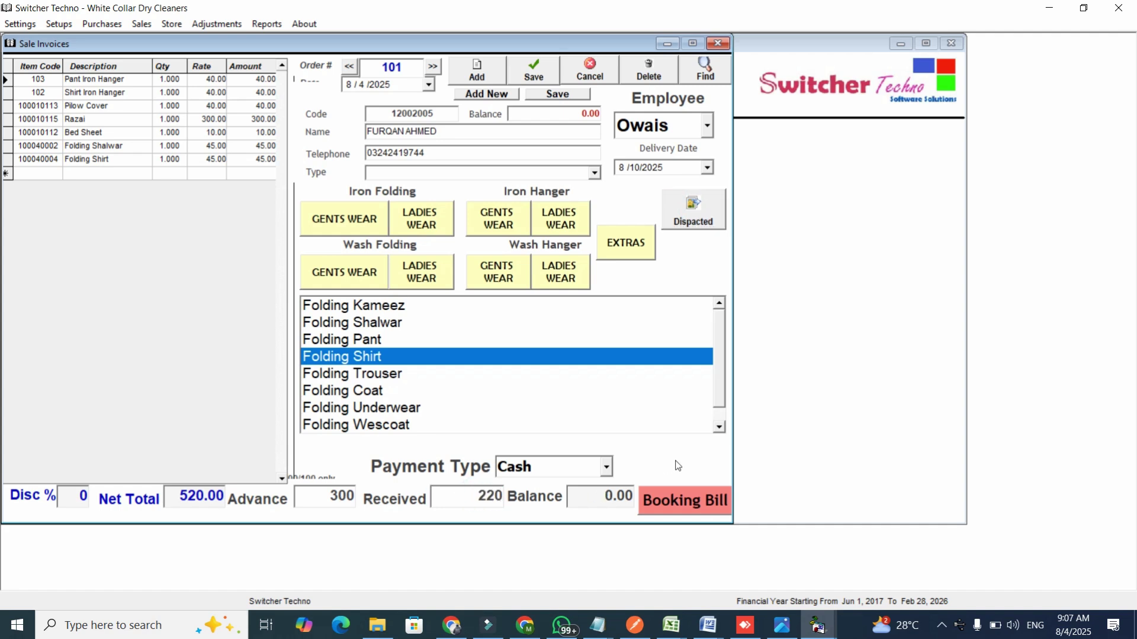
{"action": "left_click", "coordinate": [673, 504]}
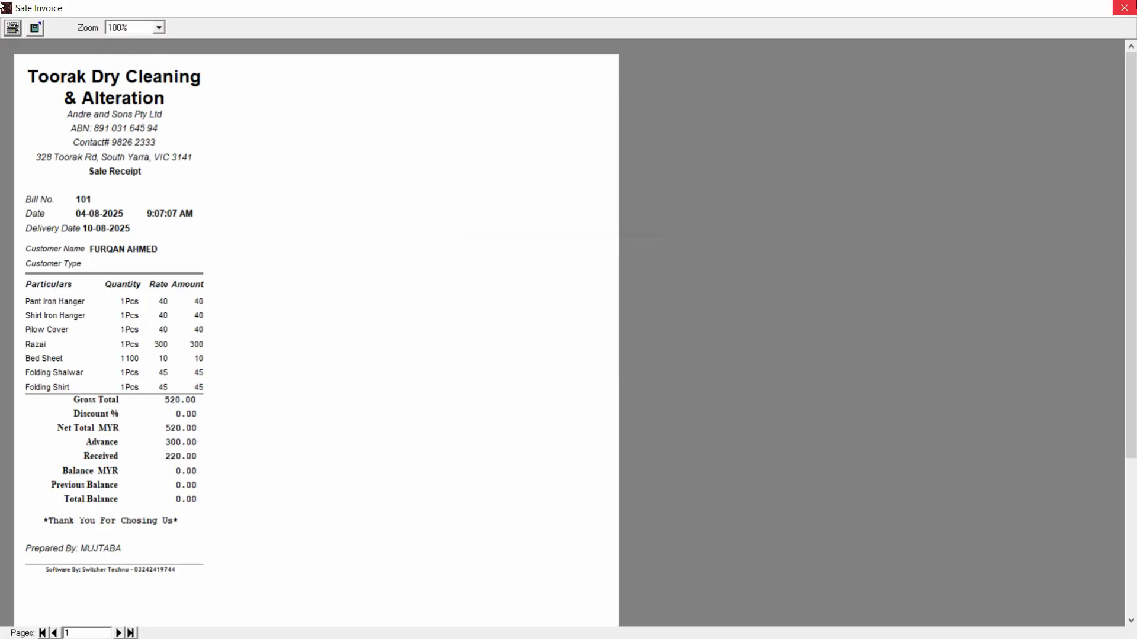
{"action": "left_click", "coordinate": [1124, 7]}
Check invoice 101's lines in the Sale Register report, then close it.
{"action": "left_click", "coordinate": [264, 25]}
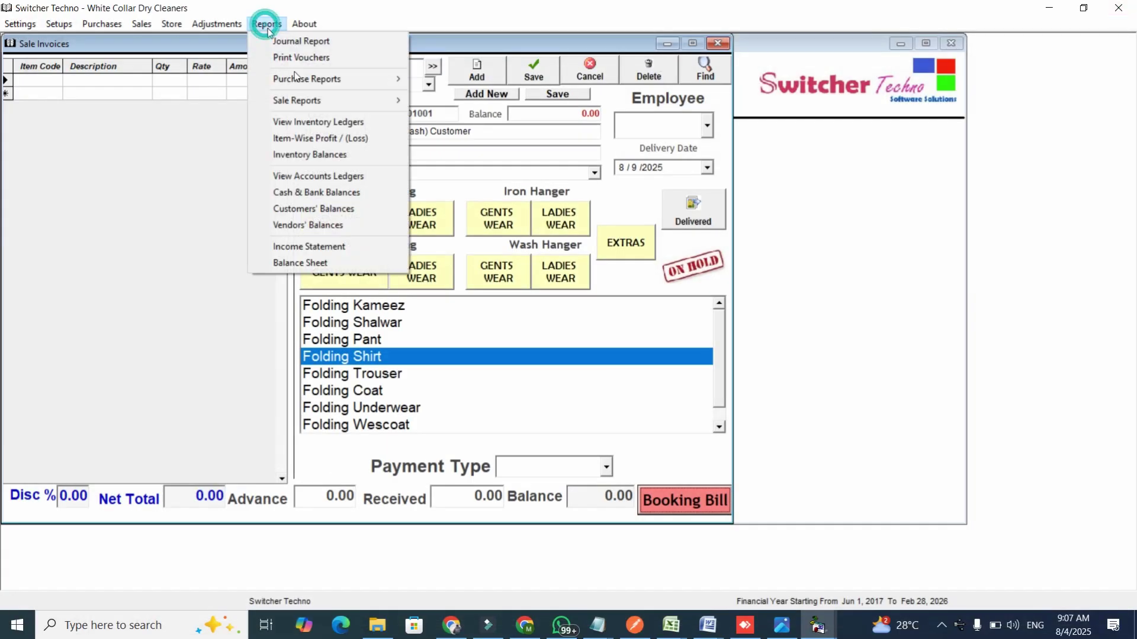
{"action": "mouse_move", "coordinate": [309, 98]}
{"action": "left_click", "coordinate": [454, 118]}
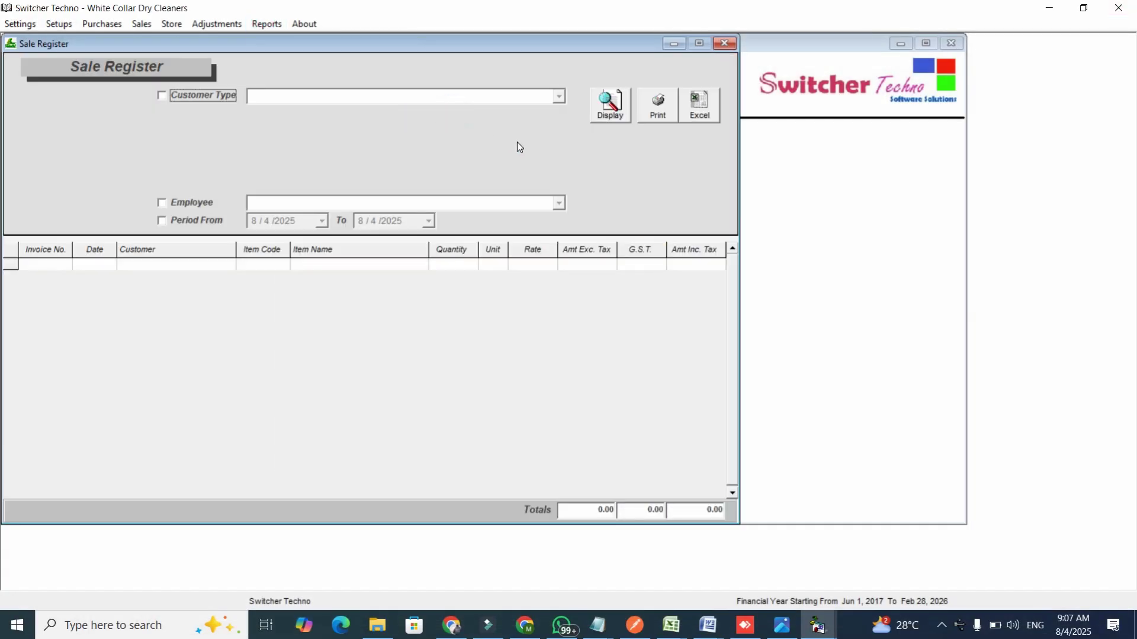
{"action": "left_click", "coordinate": [723, 44]}
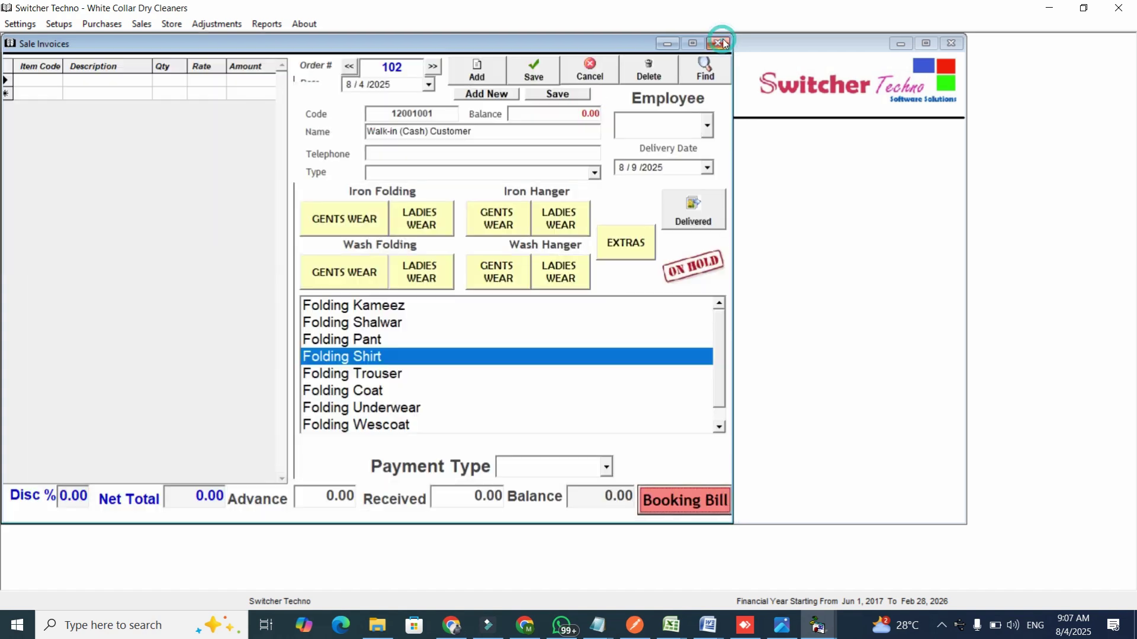
Return to invoice 101, toggle its delivery status, and save it.
{"action": "left_click", "coordinate": [691, 210]}
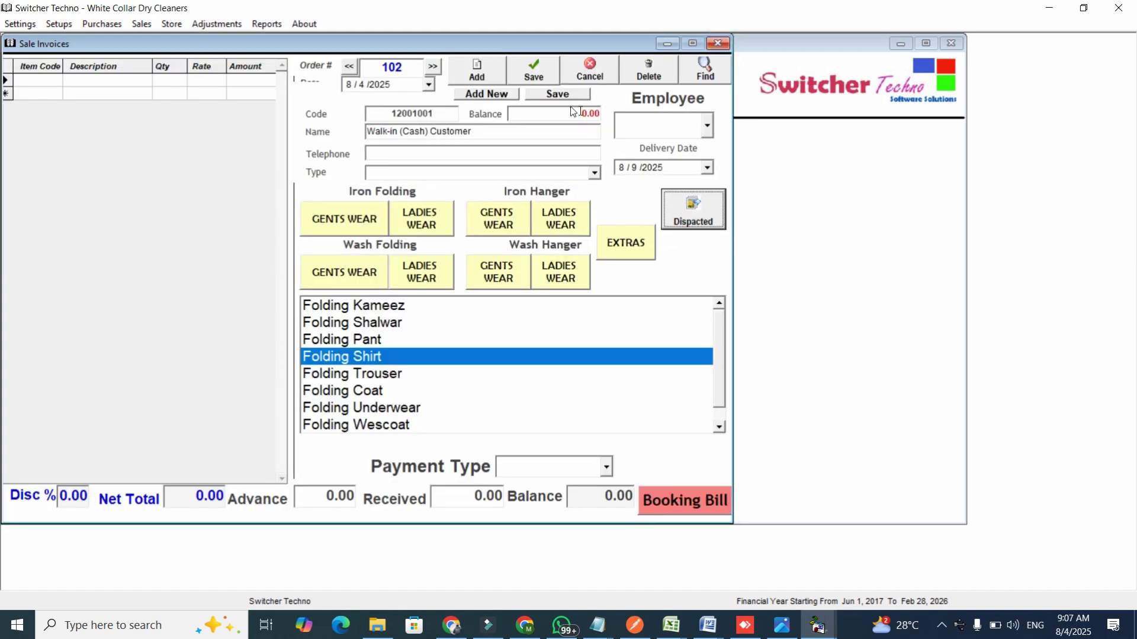
{"action": "left_click", "coordinate": [348, 66]}
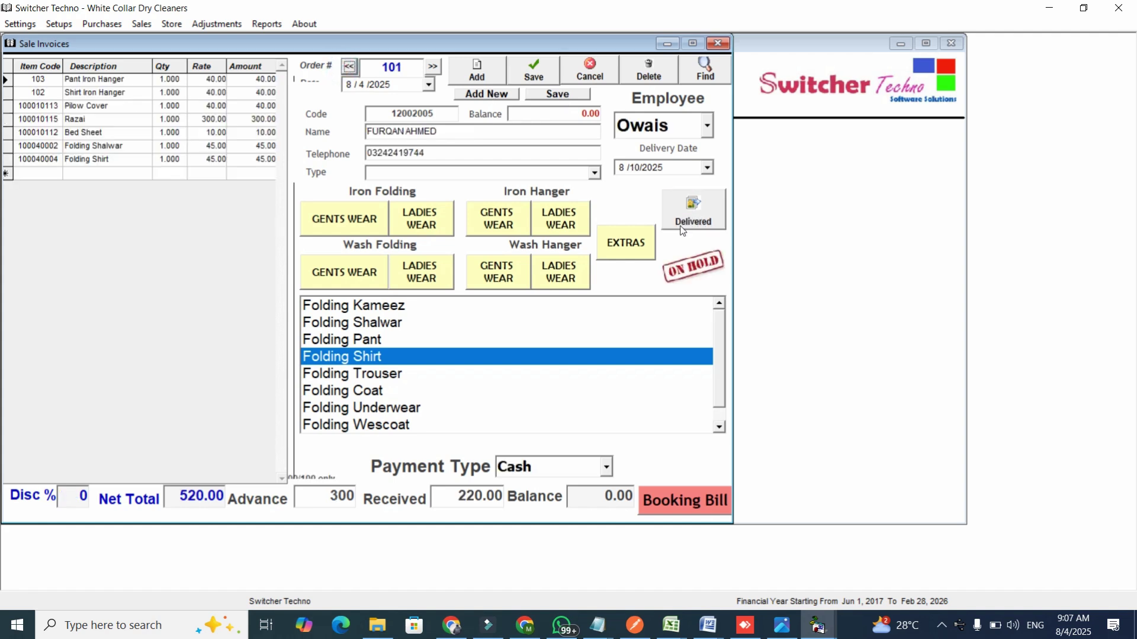
{"action": "left_click", "coordinate": [681, 228]}
{"action": "left_click", "coordinate": [531, 71]}
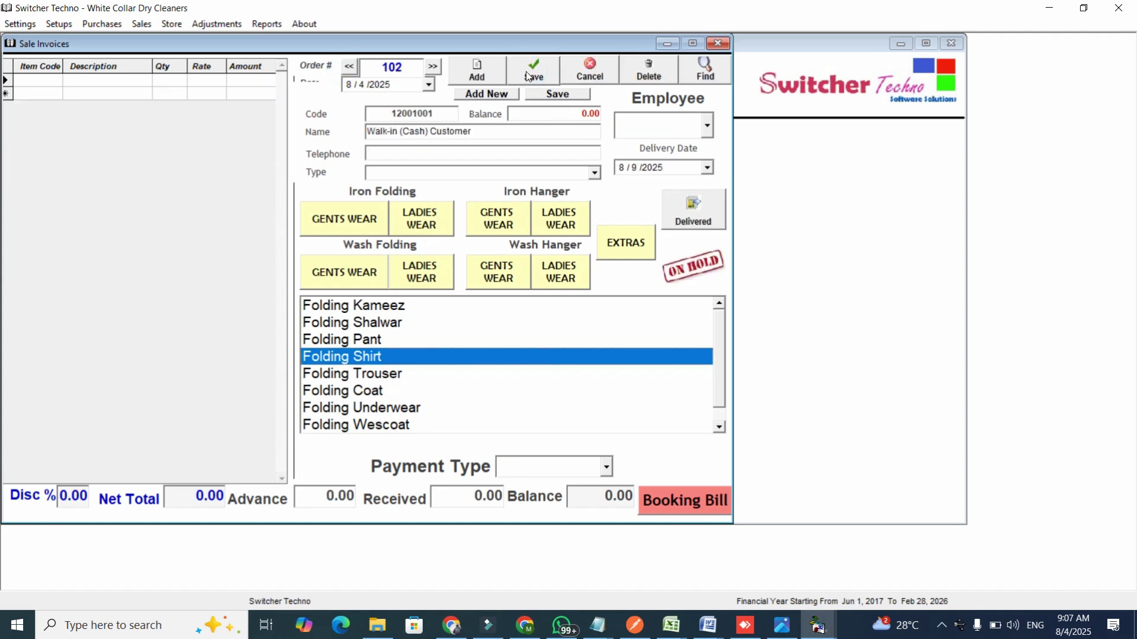
{"action": "left_click", "coordinate": [275, 27]}
Display the Sale Register entries and select the 520.00 total.
{"action": "mouse_move", "coordinate": [353, 102]}
{"action": "left_click", "coordinate": [437, 119]}
{"action": "left_click", "coordinate": [608, 109]}
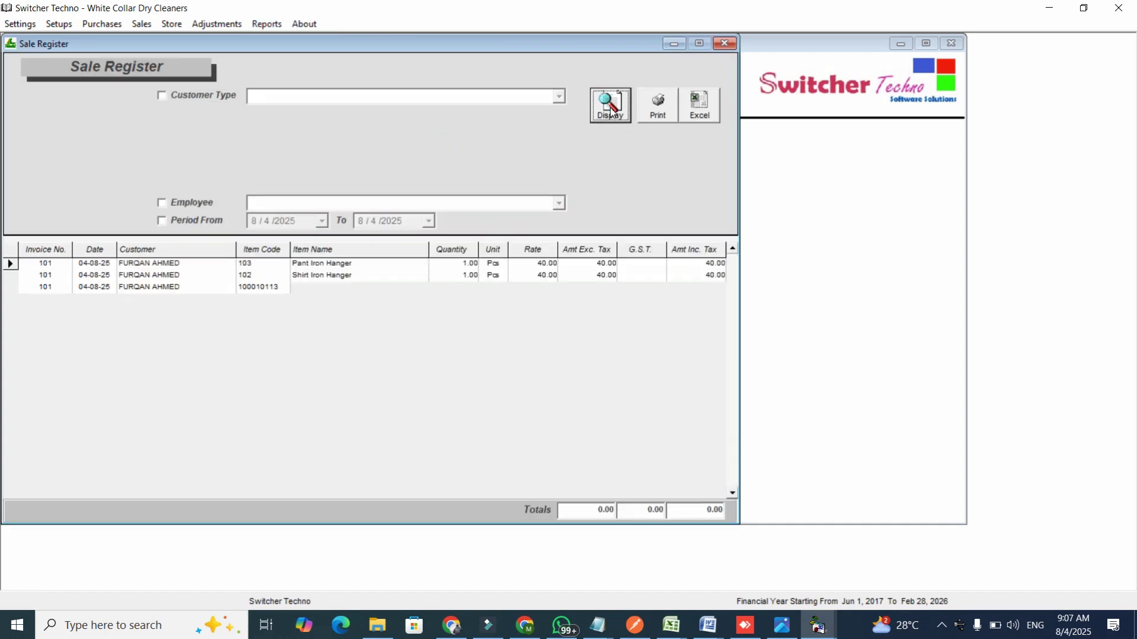
{"action": "left_click_drag", "start_coordinate": [585, 522], "coordinate": [612, 521]}
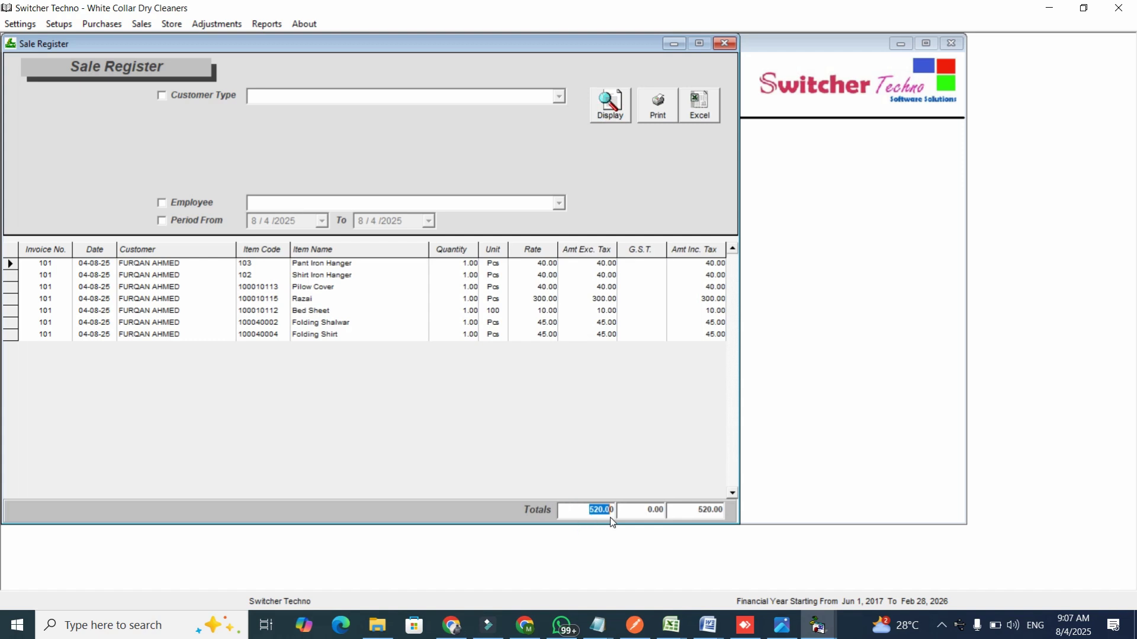
Enable the 8/4/2025 period filter and the Customer Type filter.
{"action": "left_click", "coordinate": [204, 225]}
{"action": "left_click", "coordinate": [321, 221]}
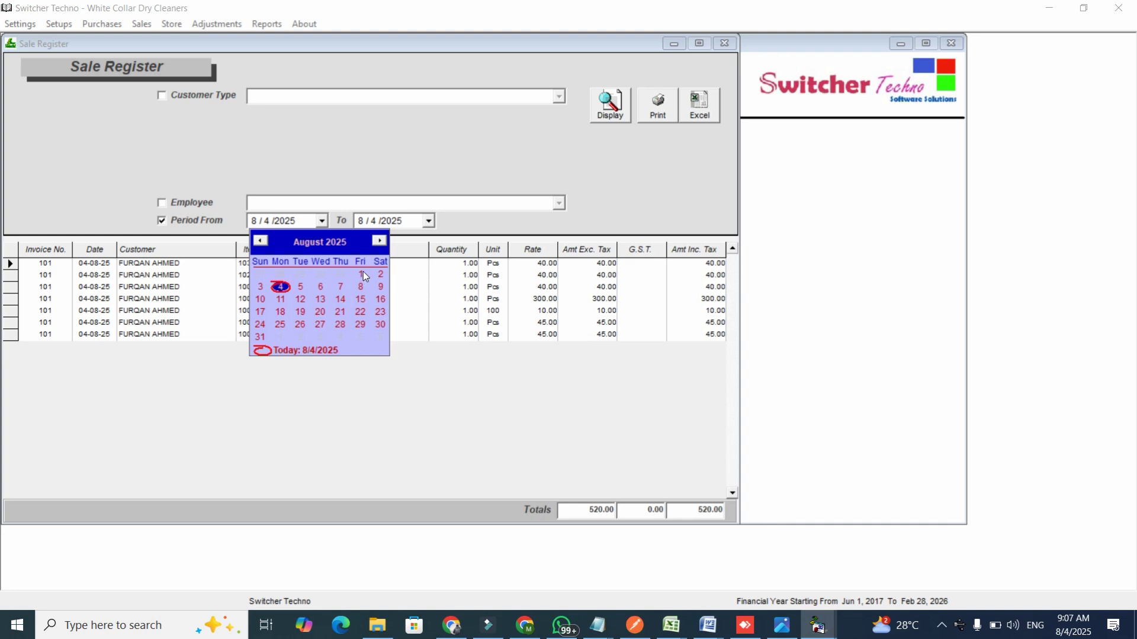
{"action": "left_click", "coordinate": [424, 228]}
{"action": "left_click", "coordinate": [219, 101]}
{"action": "left_click", "coordinate": [223, 99]}
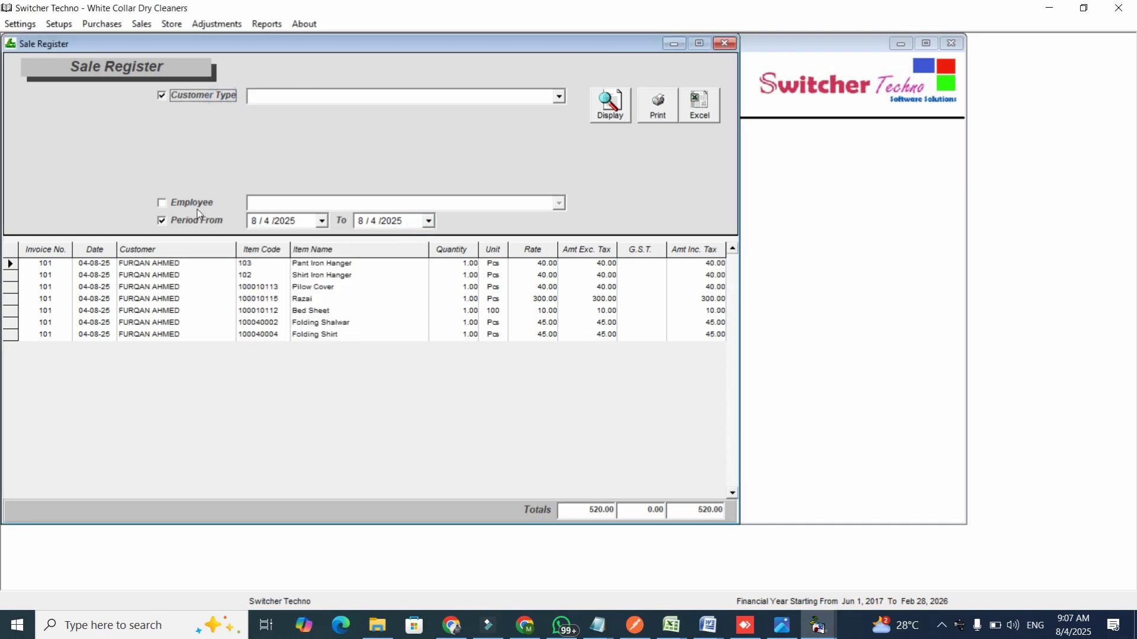
{"action": "left_click", "coordinate": [266, 23]}
Display the Sale Summary report and select invoice SV 101's 520.00 amount.
{"action": "mouse_move", "coordinate": [310, 101]}
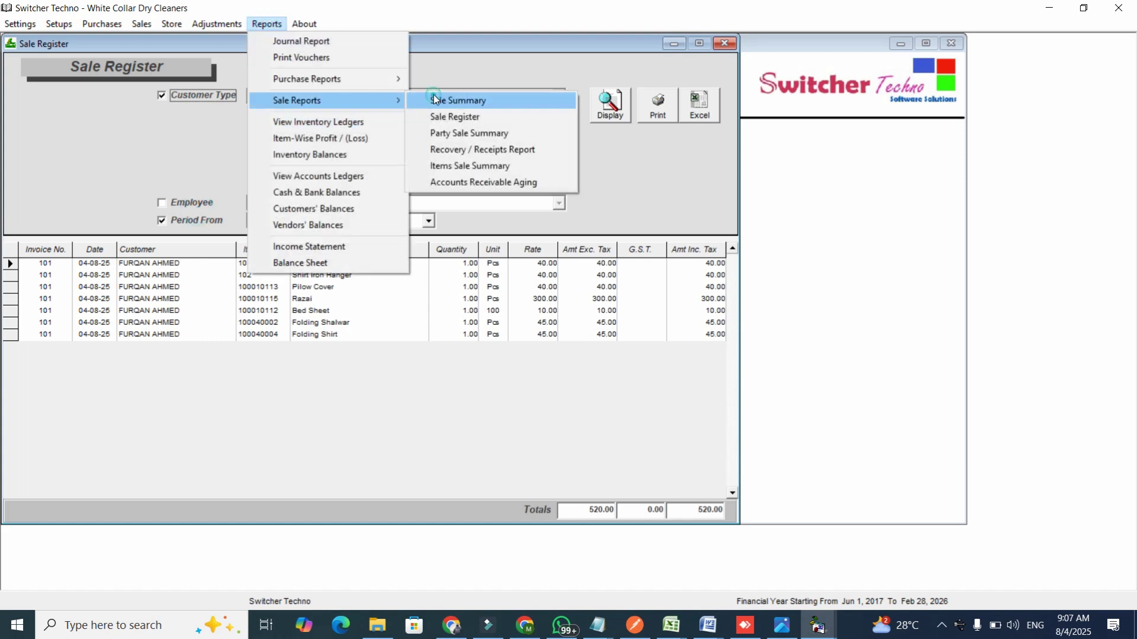
{"action": "left_click", "coordinate": [419, 105]}
{"action": "left_click", "coordinate": [612, 104]}
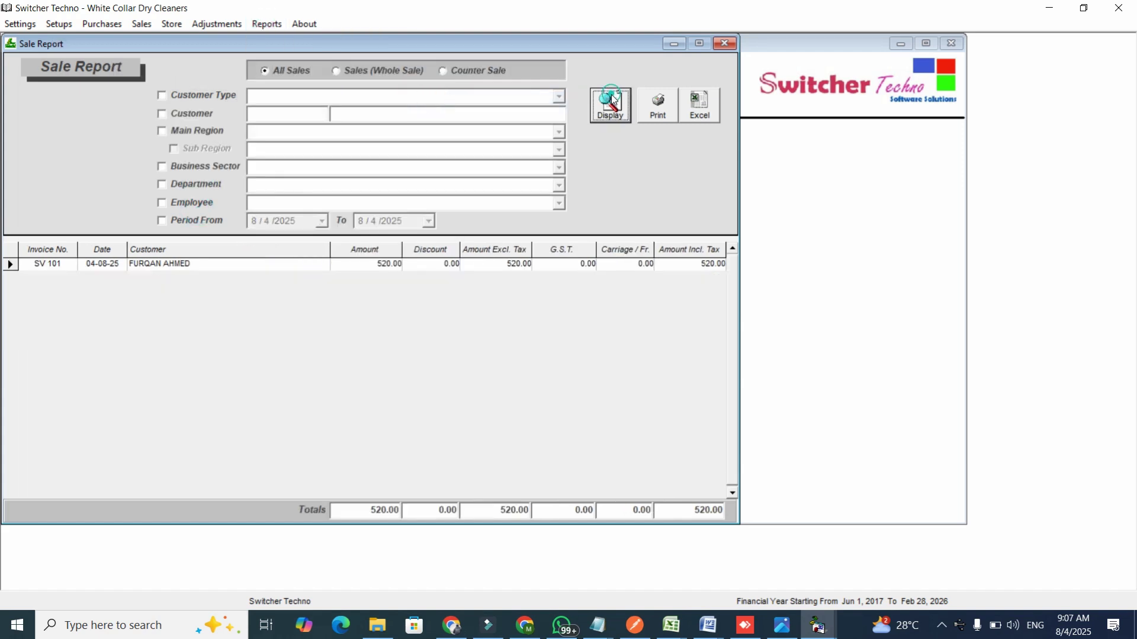
{"action": "left_click", "coordinate": [379, 263]}
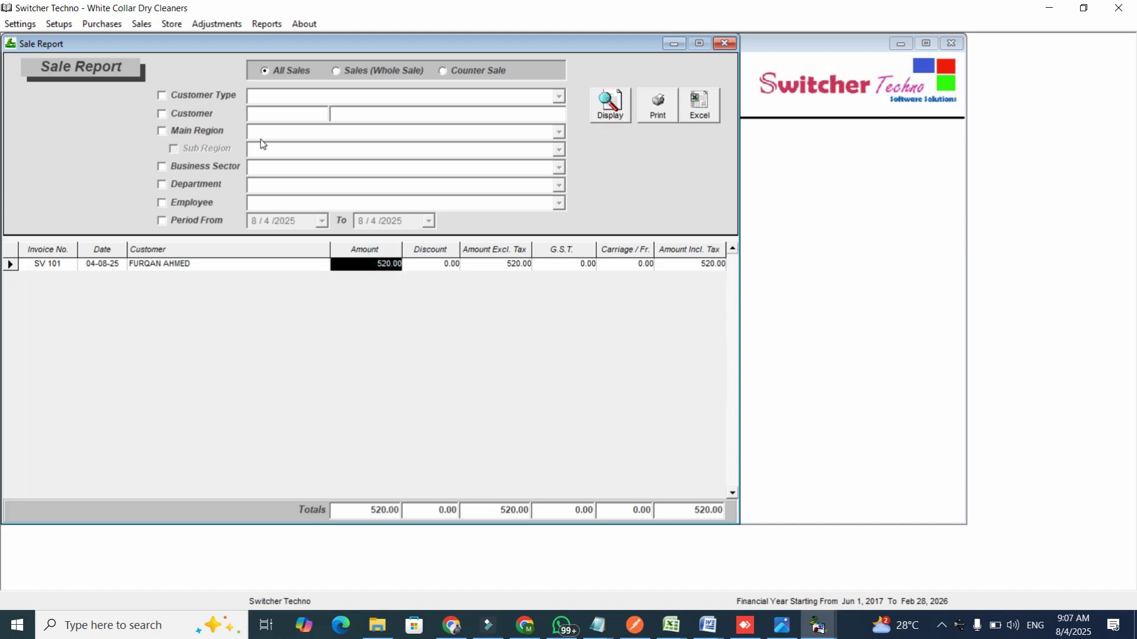
Filter the Sale Report by customer, picking the invoice's customer from the search matches.
{"action": "left_click", "coordinate": [199, 112]}
{"action": "left_click", "coordinate": [256, 111]}
{"action": "type", "text": "FUR"}
{"action": "key", "text": "Down"}
{"action": "key", "text": "Down"}
{"action": "key", "text": "Return"}
{"action": "left_click", "coordinate": [268, 25]}
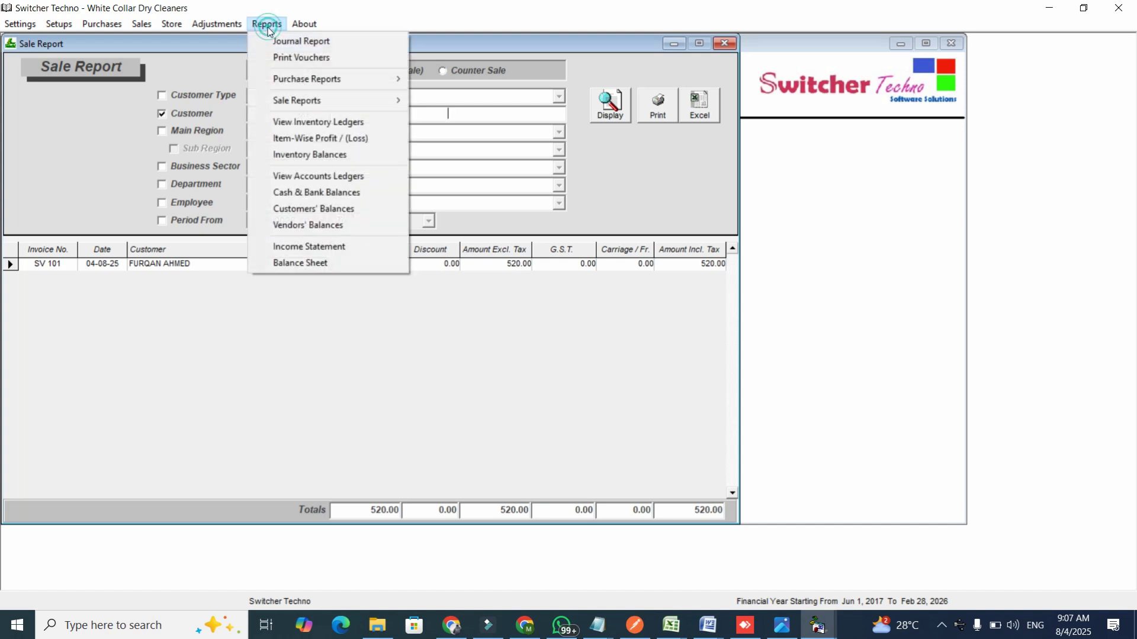